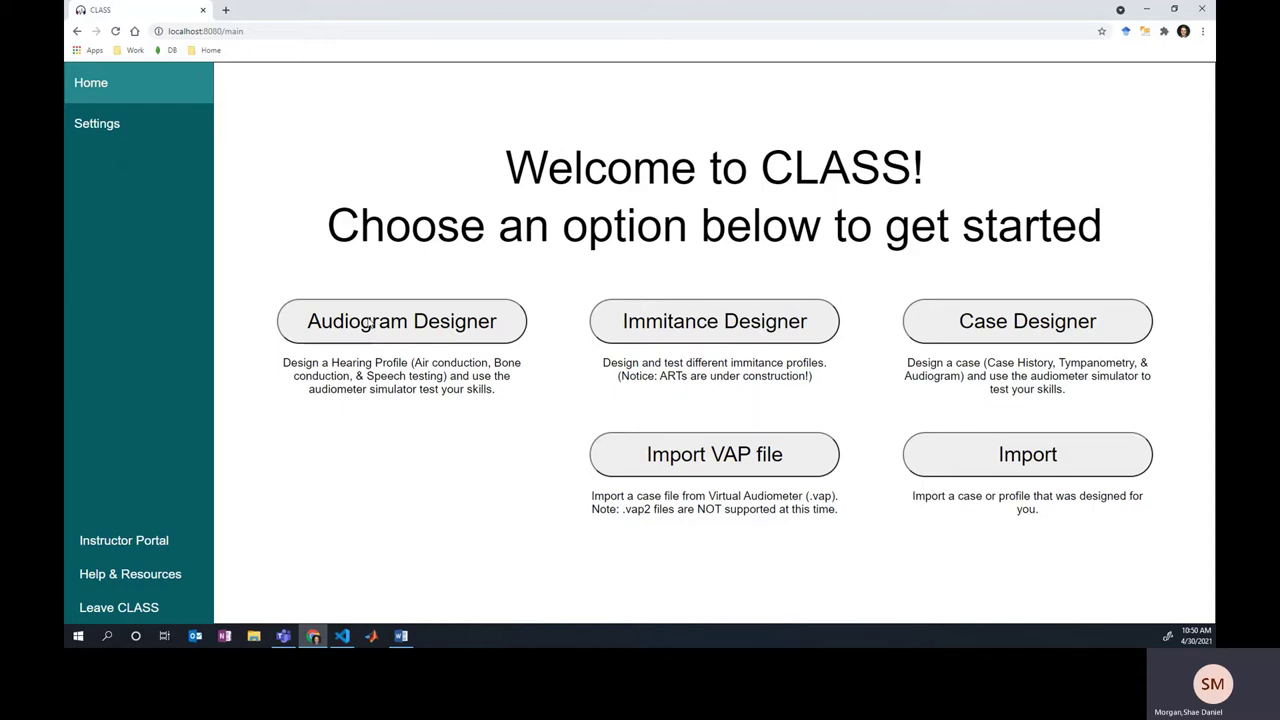
Step: Open the Audiogram Designer, enable Random Audiogram and start a practice session
left_click(432, 322)
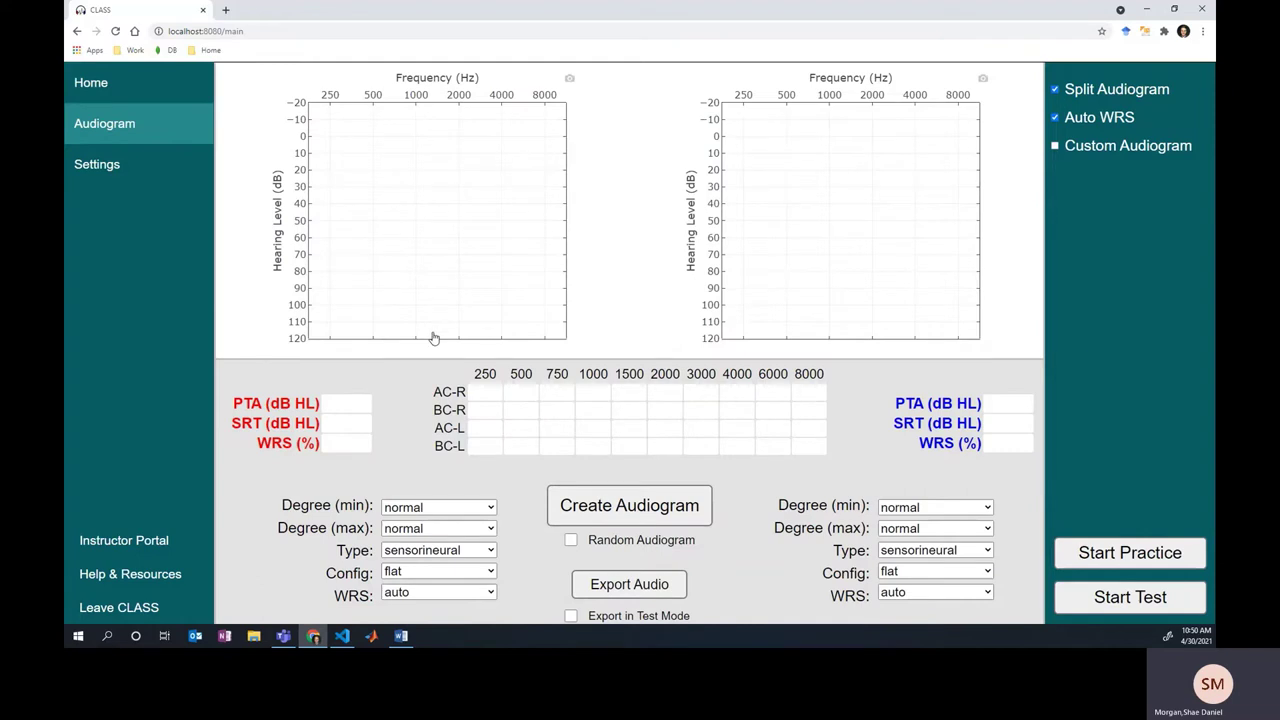
left_click(569, 540)
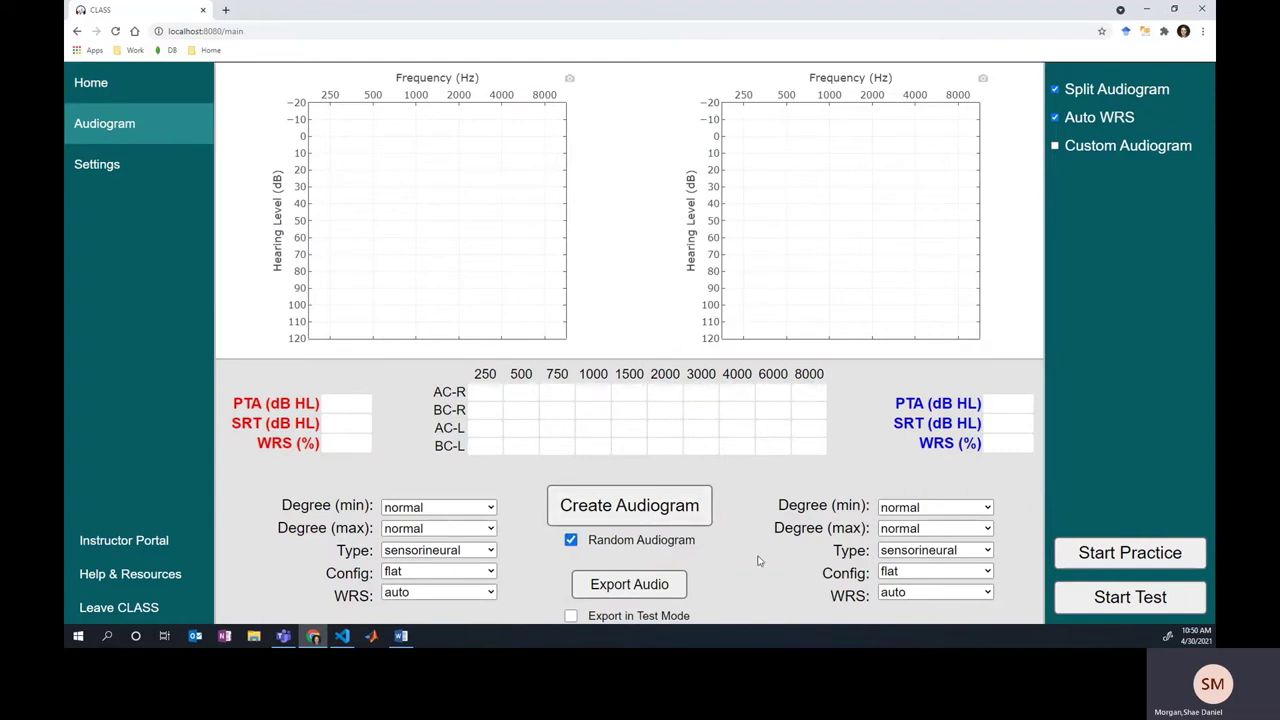
left_click(1112, 549)
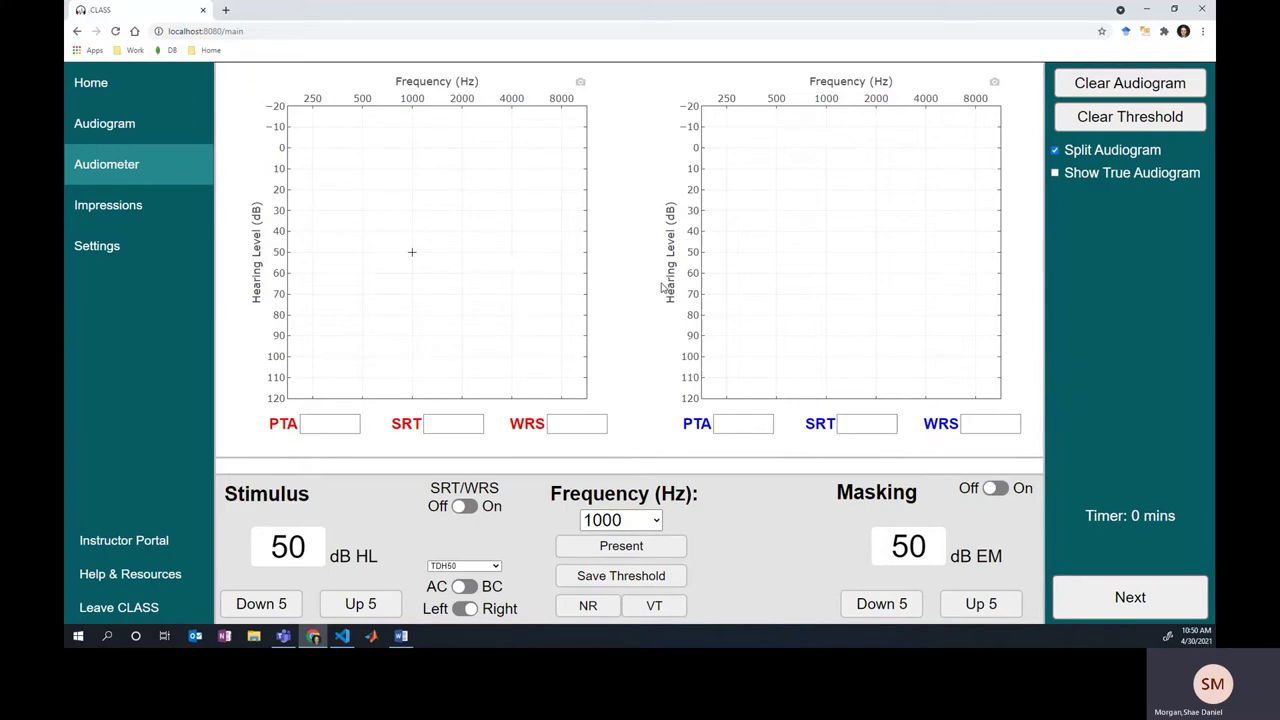
Step: Lower the right-ear air-conduction stimulus at 1000 Hz in 5 dB steps to 10 dB HL
key("Down")
key("Down")
key("Down")
key("Down")
key("Down")
key("Down")
key("Down")
key("Down")
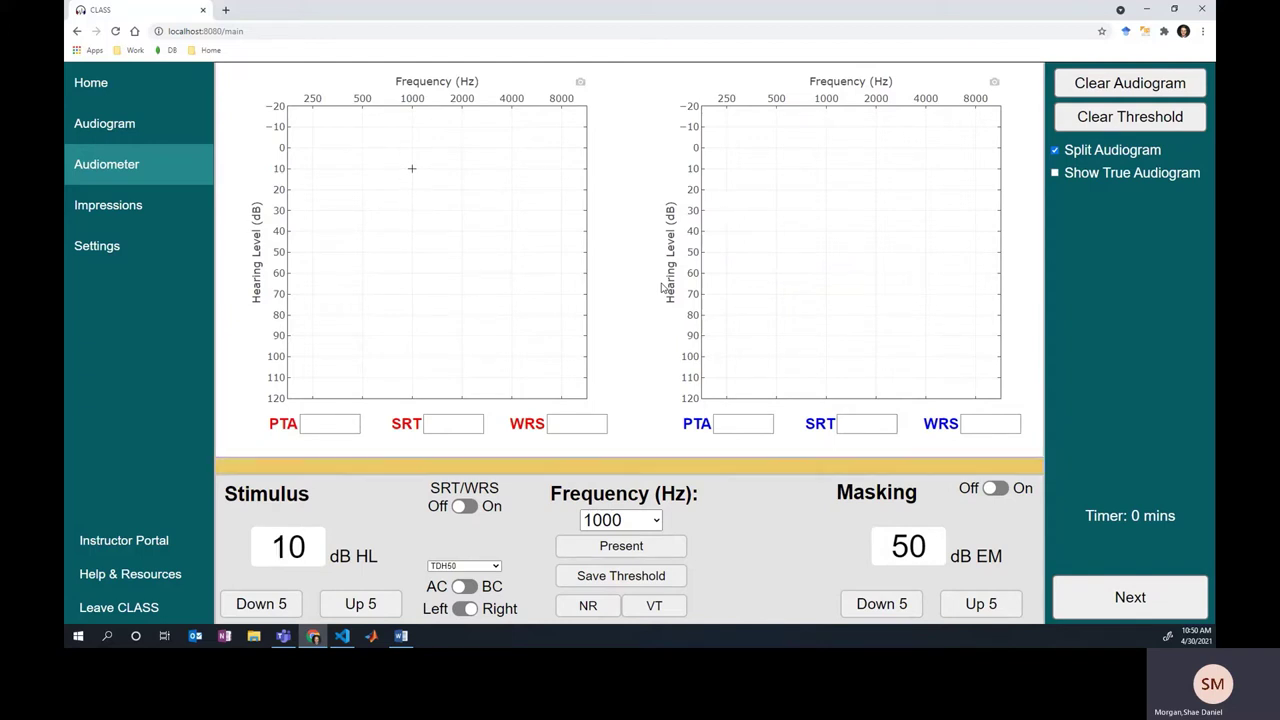
Step: Bracket the right-ear response at 1000 Hz and save the air-conduction threshold at 10 dB HL
key("Down")
key("Down")
key("Up")
key("Up")
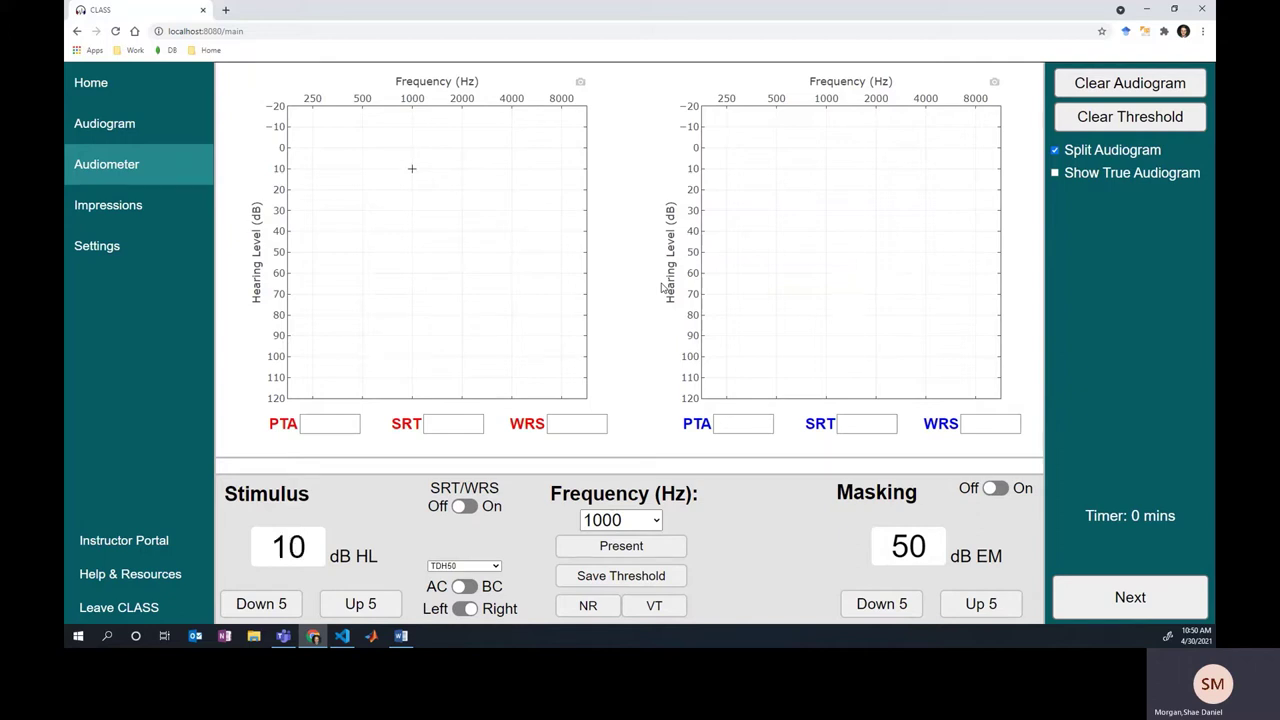
key("Down")
key("Down")
key("Up")
key("Up")
key("Return")
Step: Test the right ear at 2000 Hz by bracketing the tone level and save the threshold at 10 dB HL
key("Right")
key("Up")
key("Up")
key("Down")
key("Down")
key("Down")
key("Down")
key("Up")
key("Up")
key("Down")
key("Down")
key("Up")
key("Up")
key("space")
key("s")
Step: Find the right-ear air-conduction threshold at 3000 Hz and save it at 10 dB HL
key("Right")
key("Up")
key("Up")
key("Down")
key("Down")
key("Down")
key("Down")
key("Up")
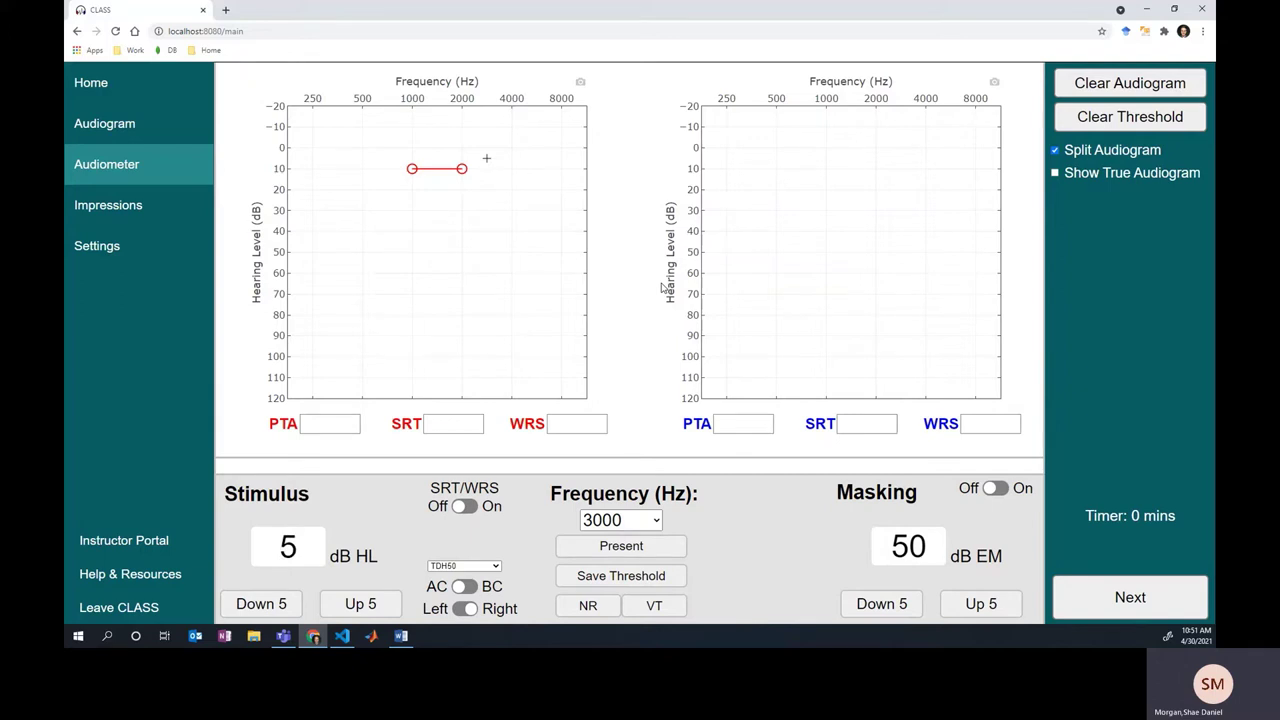
key("Up")
key("space")
key("s")
key("Down")
key("Down")
key("Up")
key("Up")
Step: Bracket the right-ear tone level at 4000 Hz and save the threshold at 15 dB HL
key("Right")
key("Up")
key("Up")
key("Down")
key("Down")
key("Up")
key("Down")
key("Down")
key("Up")
key("Up")
key("space")
key("s")
Step: Find the right-ear air-conduction threshold at 6000 Hz and save it at 10 dB HL
key("Right")
key("Up")
key("Down")
key("Down")
key("Down")
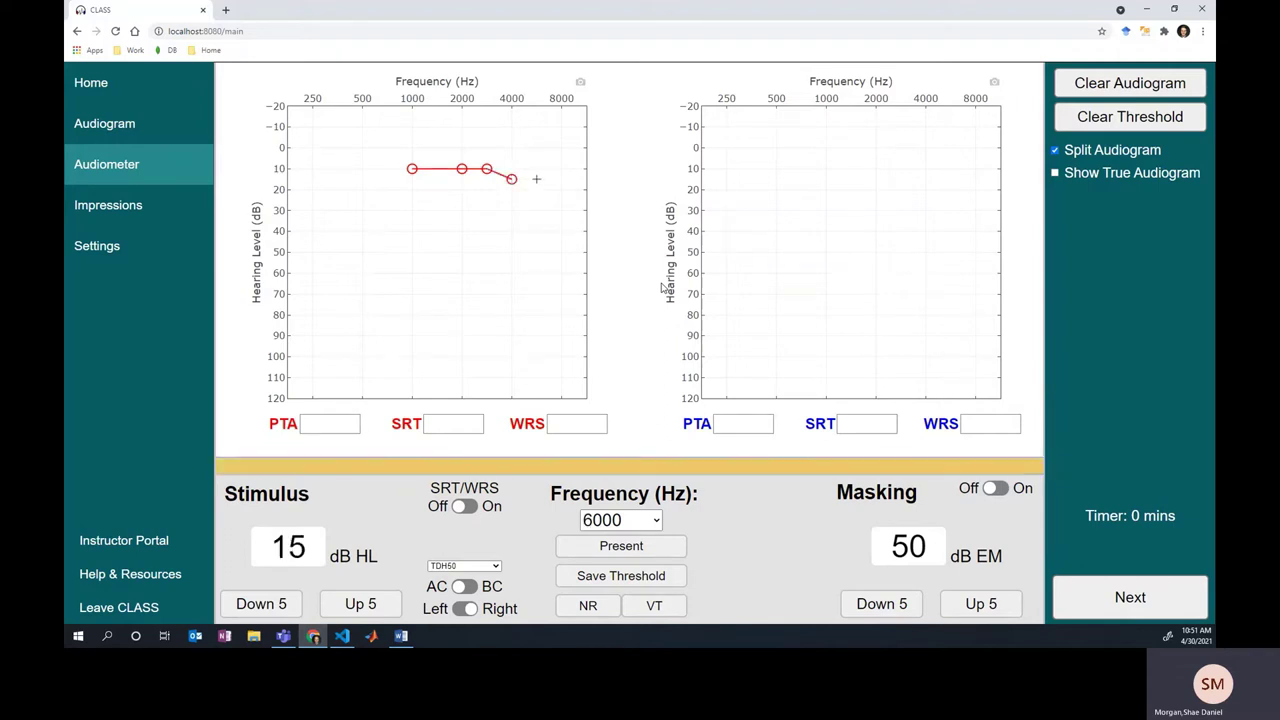
key("Down")
key("Up")
key("Up")
key("space")
key("s")
Step: Test the right ear at 8000 Hz and save the air-conduction threshold at 10 dB HL
key("Right")
key("Up")
key("Up")
key("Down")
key("Down")
key("Down")
key("Down")
key("Up")
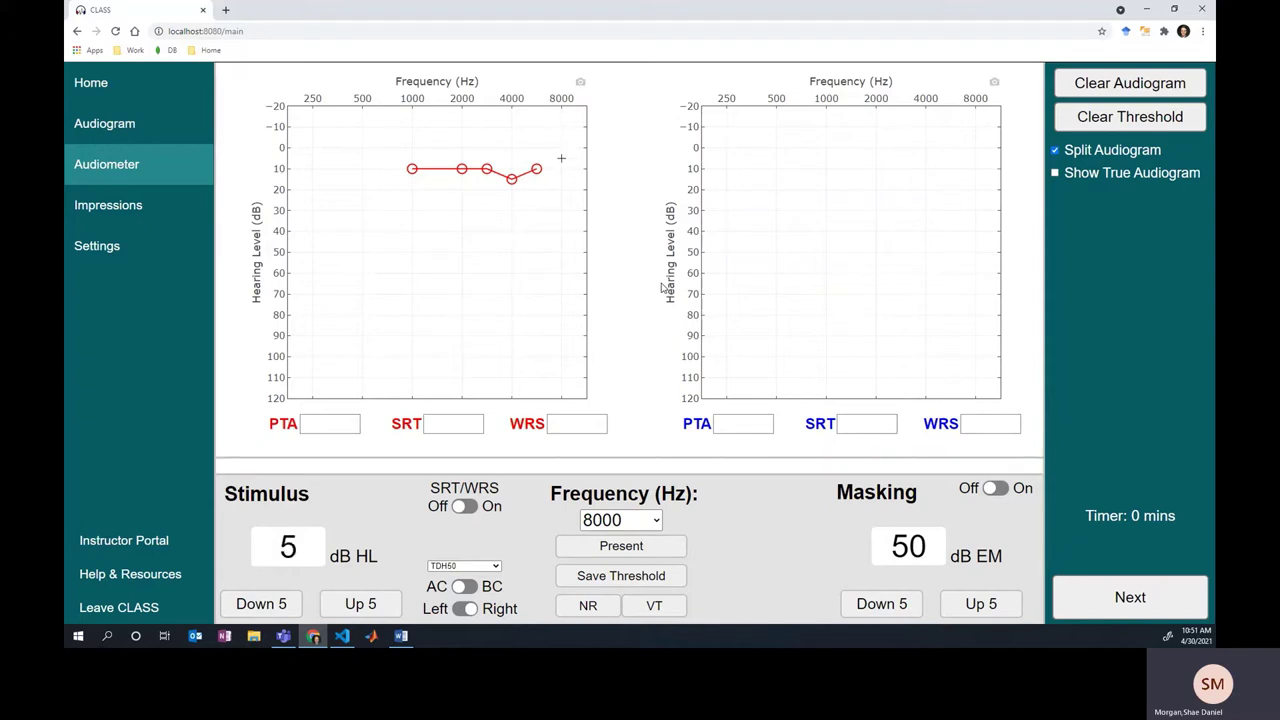
key("Up")
key("space")
key("s")
Step: Return to 500 Hz, bracket the right-ear response with presented tones and save the threshold at 15 dB HL
key("Left")
key("Left")
key("Left")
key("Left")
key("Left")
key("Left")
key("Left")
key("Left")
key("Up")
key("Up")
key("space")
key("Down")
key("Down")
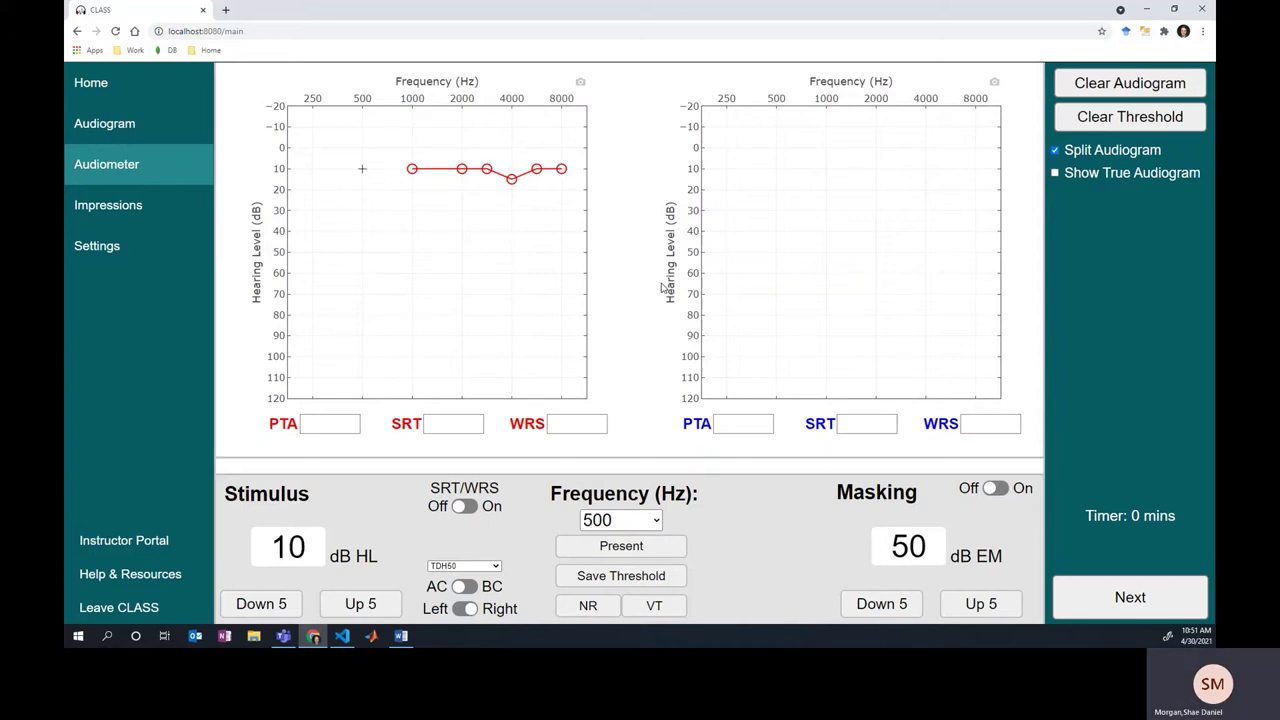
key("Up")
key("space")
key("Down")
key("Down")
key("Up")
key("Up")
key("space")
key("s")
Step: Present right-ear tones at 250 Hz to bracket the response and save the threshold at 15 dB HL
key("Left")
key("Up")
key("space")
key("Down")
key("Down")
key("Up")
key("space")
key("Down")
key("Down")
key("Up")
key("Up")
key("space")
key("s")
Step: Switch testing to the left ear and present a 1000 Hz tone at 50 dB HL
key("l")
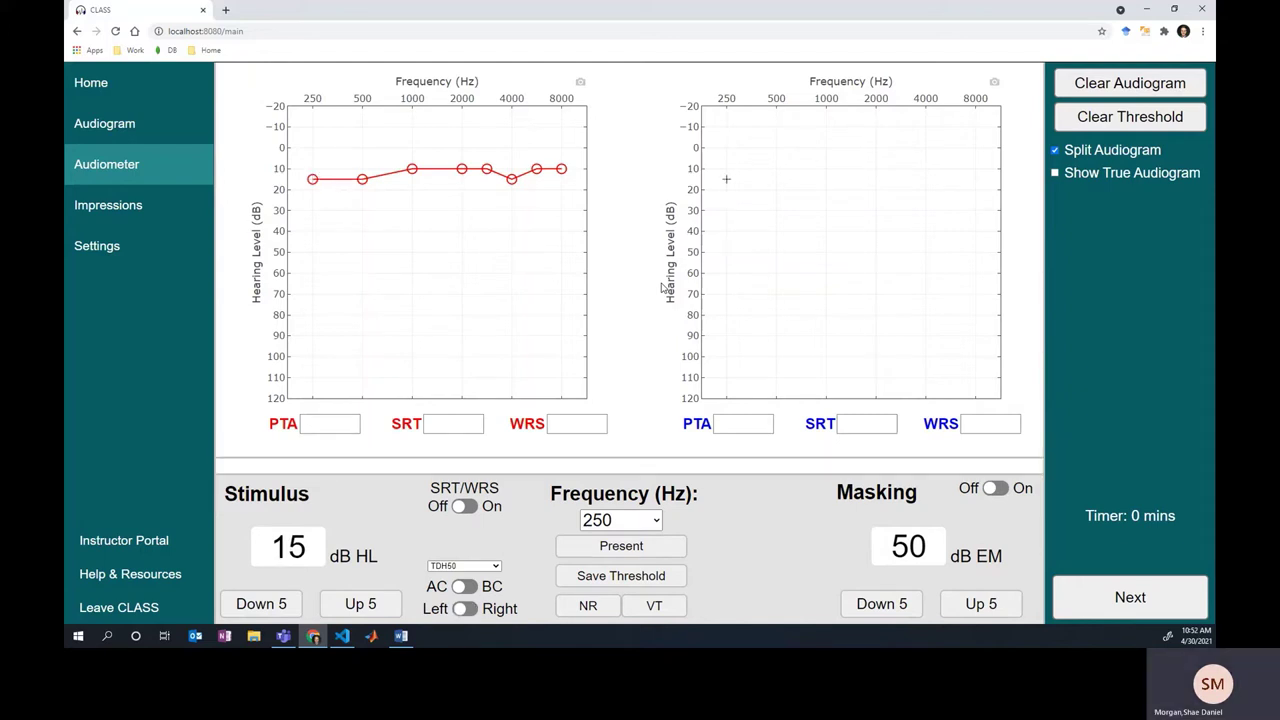
key("Right")
key("Right")
key("Right")
key("Up")
key("Up")
key("Up")
key("Up")
key("Up")
key("Up")
key("Up")
key("space")
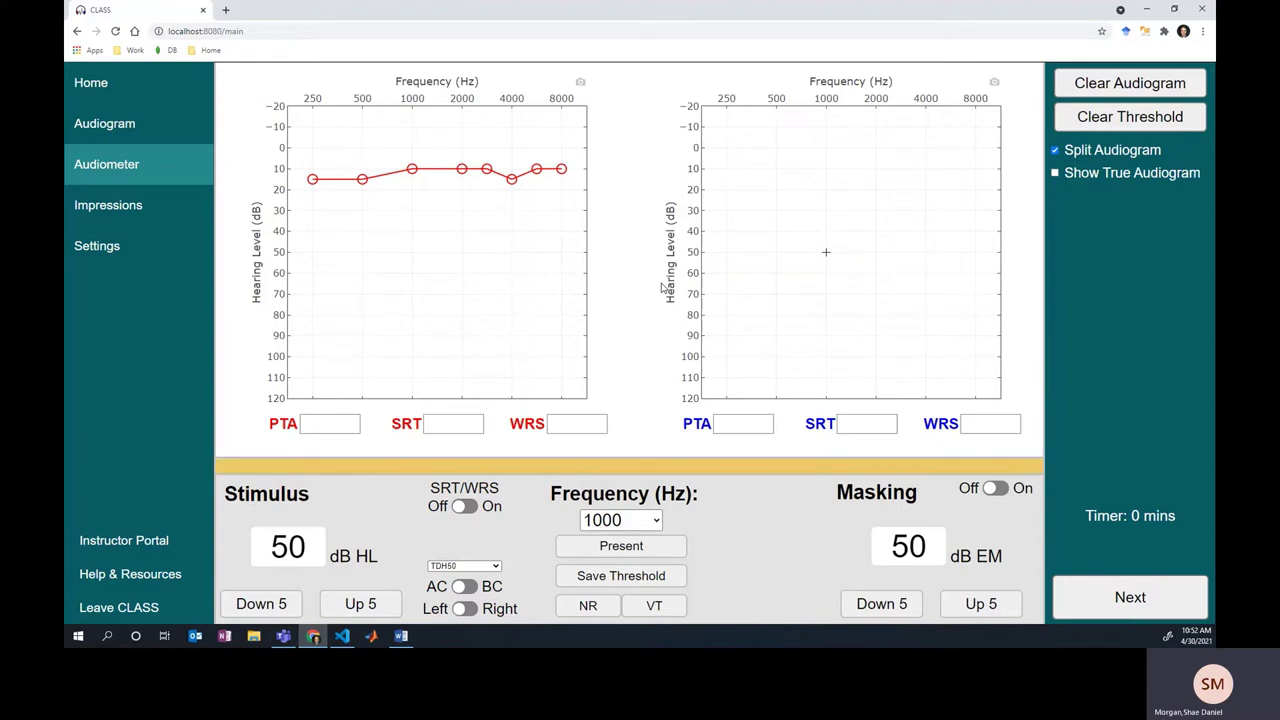
Step: Bracket the left-ear response at 1000 Hz with presented tones and save the air-conduction threshold at 45 dB HL
key("Down")
key("Down")
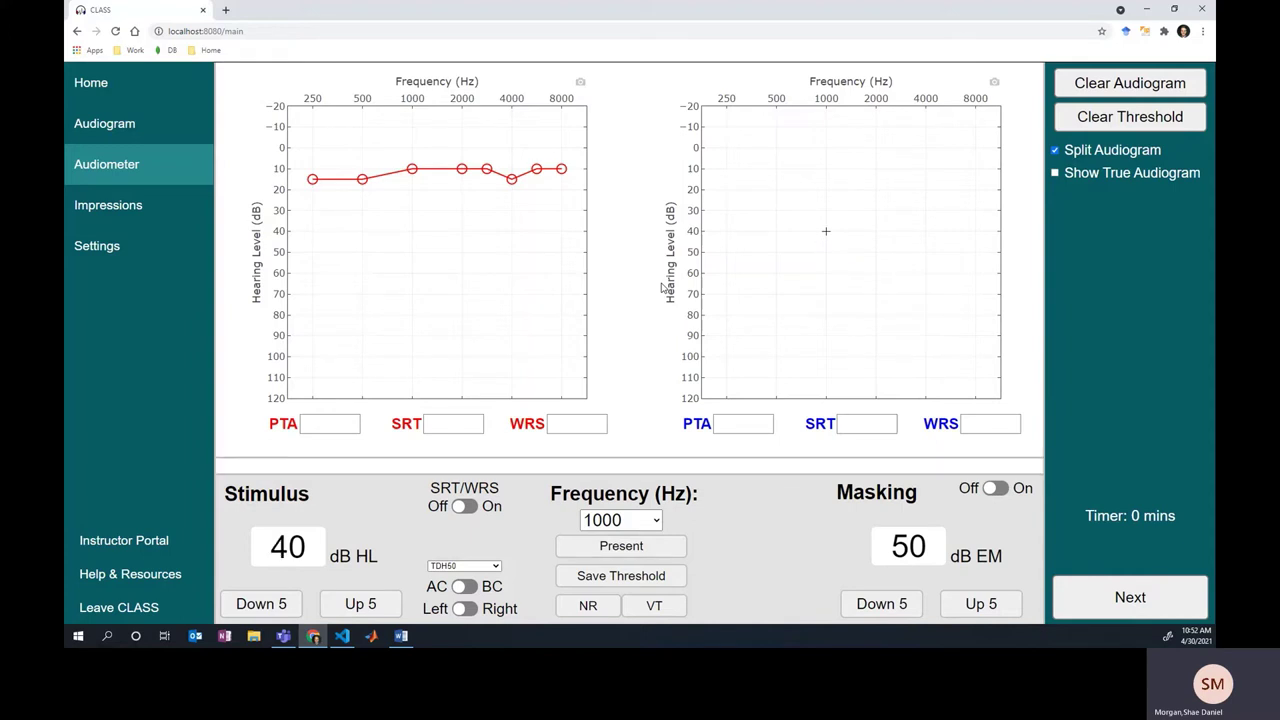
key("Up")
key("space")
key("Down")
key("Down")
key("Up")
key("Up")
key("space")
Step: Test the left ear at 2000 Hz with presented tones and save the air-conduction threshold at 45 dB HL
key("Right")
key("Right")
key("Down")
key("Down")
key("Up")
key("Up")
key("space")
key("Down")
key("Down")
key("Up")
key("Up")
key("space")
key("s")
Step: Bracket the left-ear air-conduction response at 3000 Hz and save the threshold at 45 dB HL
key("Right")
key("Down")
key("Up")
key("Up")
key("space")
key("Down")
key("Down")
key("Up")
key("space")
key("s")
key("Down")
key("Down")
key("Up")
key("Up")
key("space")
Step: Present left-ear tones at 4000 Hz to bracket the response and save the air-conduction threshold at 50 dB HL
key("Right")
key("Down")
key("Up")
key("Up")
key("space")
key("Down")
key("Down")
key("Up")
key("Up")
key("space")
key("Return")
key("Down")
key("Down")
key("Up")
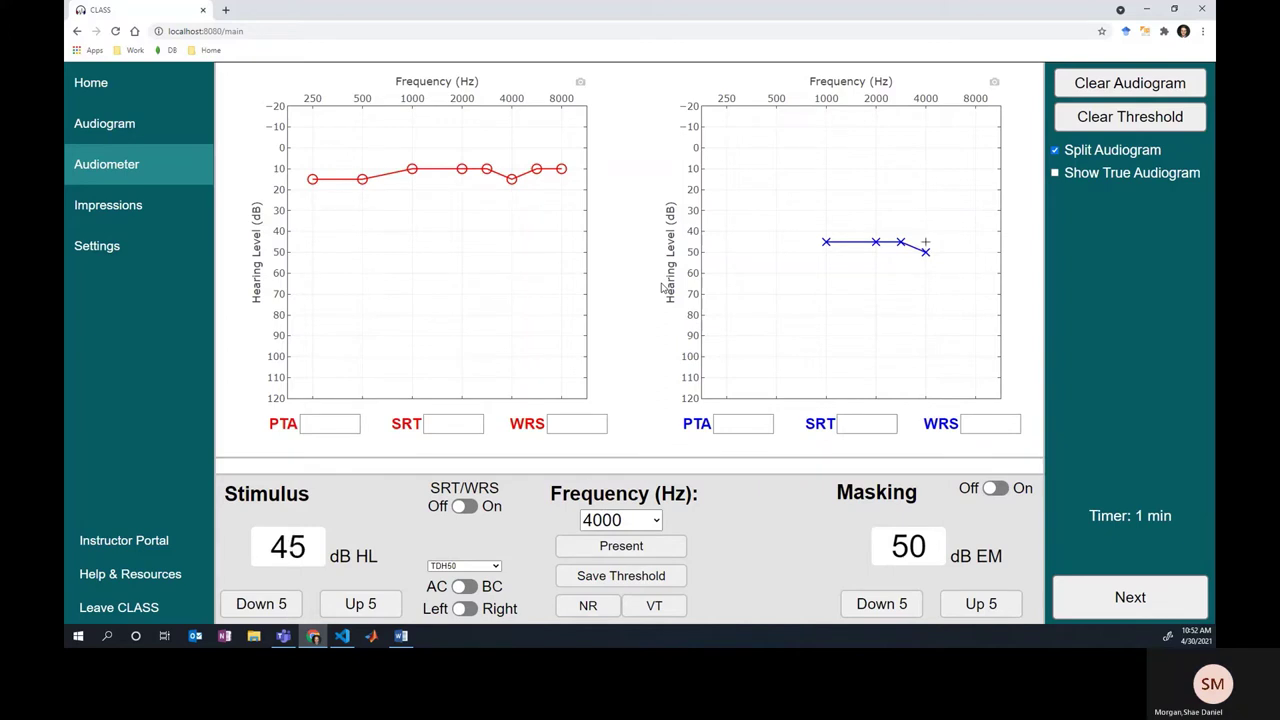
key("Up")
key("space")
Step: Test the left ear at 6000 Hz with tones at 45 and 50 dB HL and save the threshold at 50 dB HL
key("Right")
key("Up")
key("Down")
key("Down")
key("space")
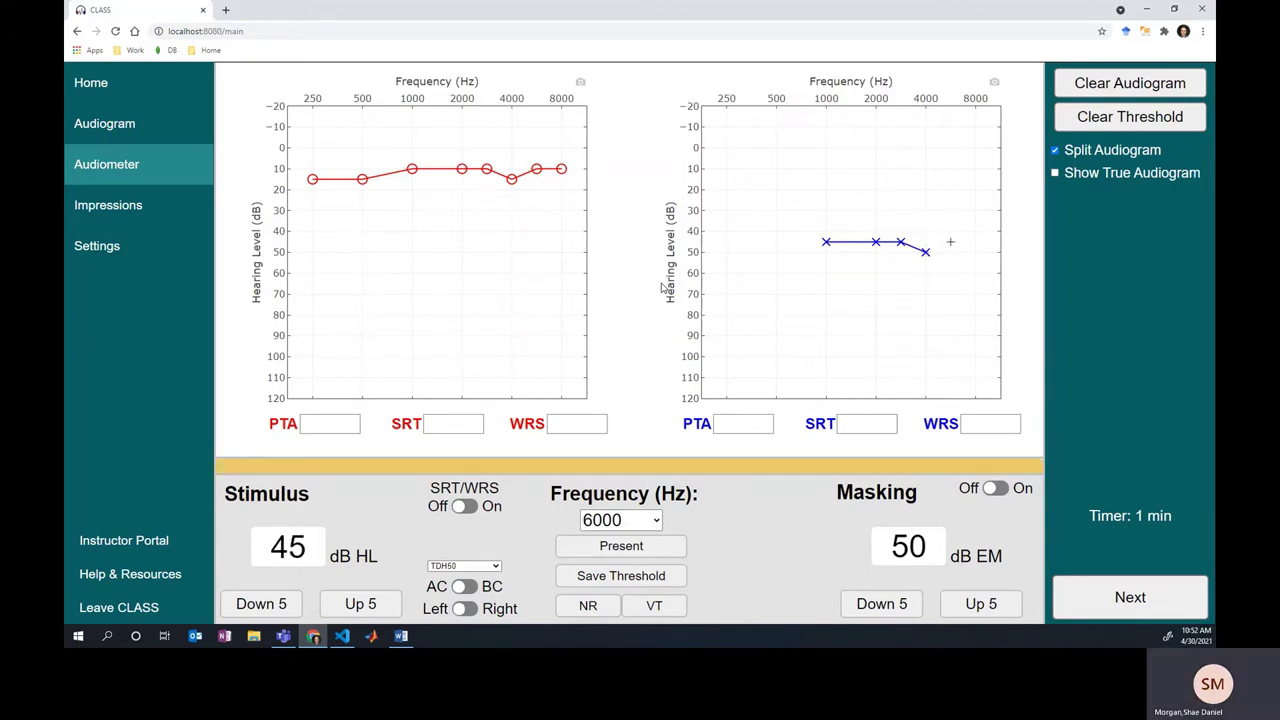
key("Up")
key("space")
key("Down")
key("Down")
key("Up")
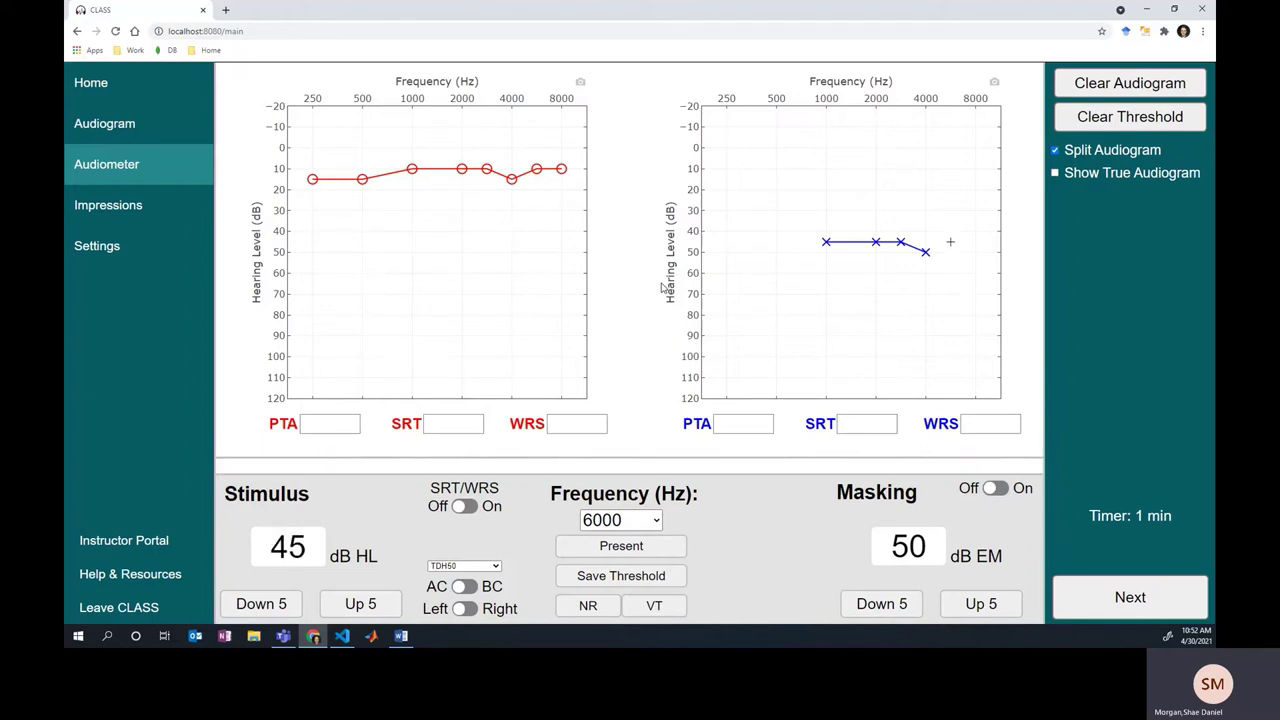
key("Up")
key("space")
key("s")
Step: Bracket the left-ear response at 8000 Hz with presented tones and save the threshold at 45 dB HL
key("Right")
key("Up")
key("space")
key("Down")
key("Down")
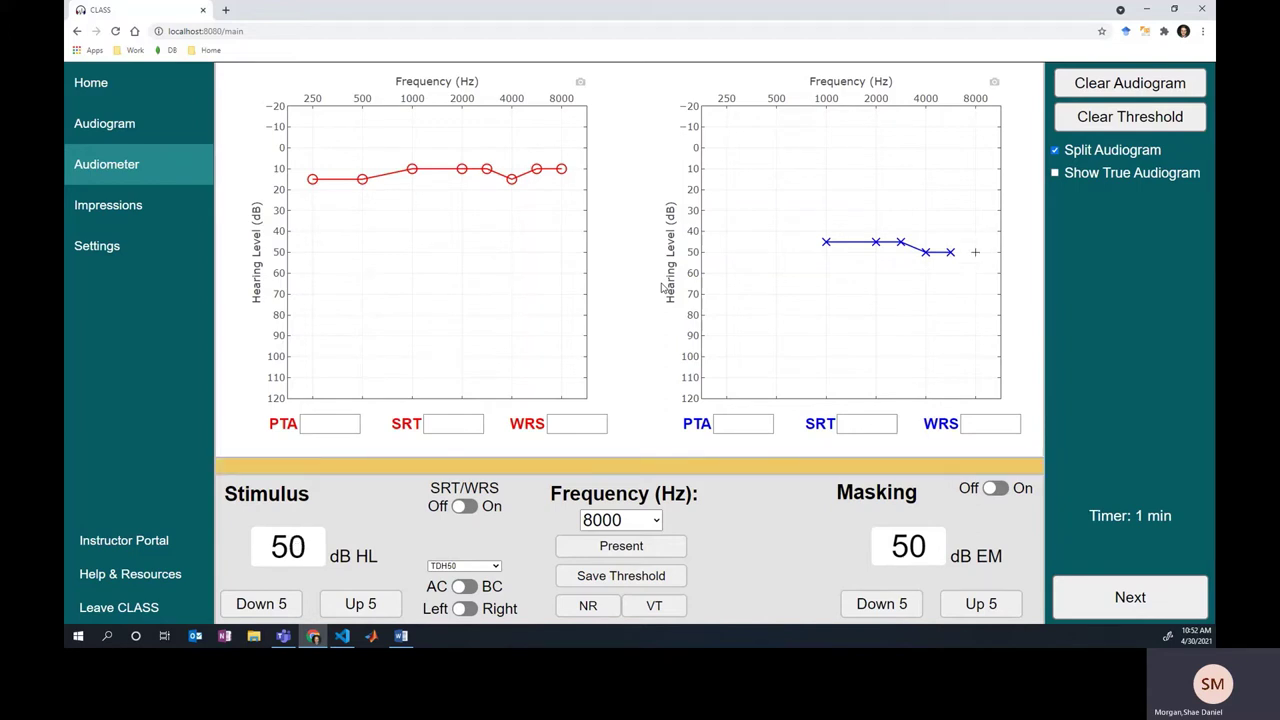
key("space")
key("Down")
key("Down")
key("Up")
key("Up")
key("space")
key("Return")
Step: Return to 500 Hz, bracket the left-ear response with presented tones and save the threshold at 45 dB HL
key("Left")
key("Left")
key("Left")
key("Left")
key("Left")
key("Left")
key("Left")
key("Left")
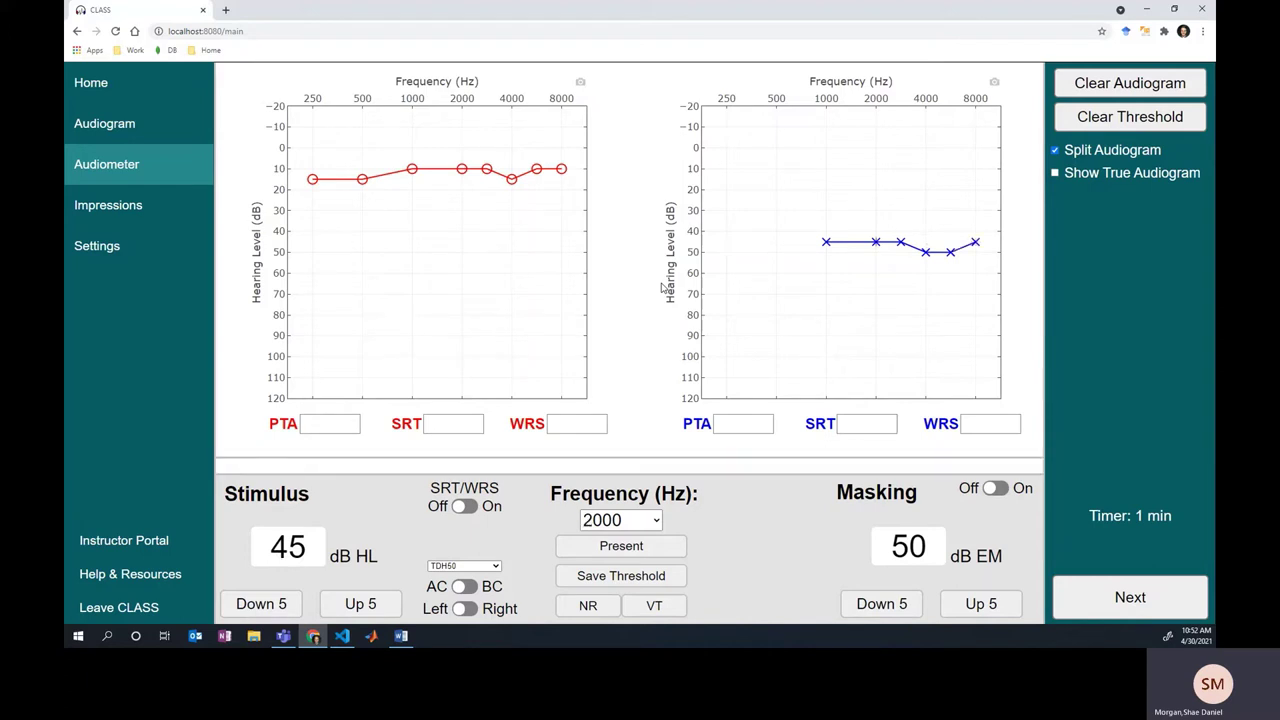
key("Up")
key("space")
key("Down")
key("Down")
key("Up")
key("space")
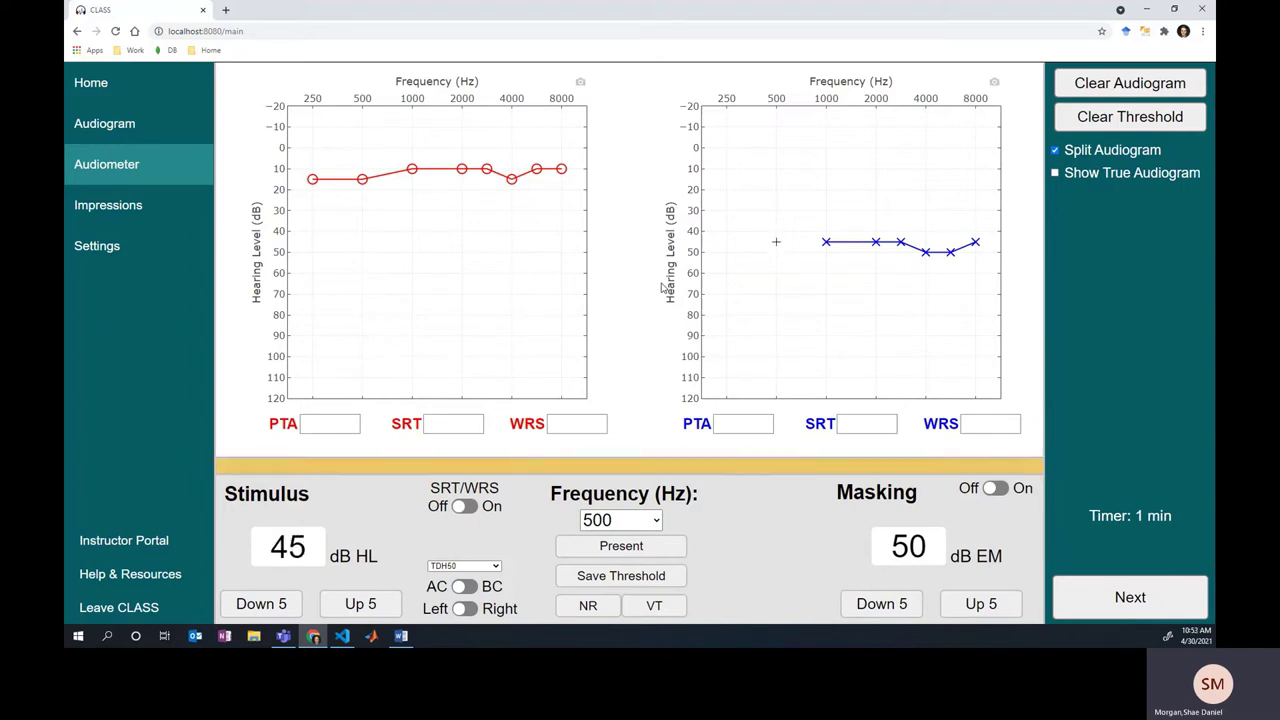
key("Down")
key("Down")
key("Up")
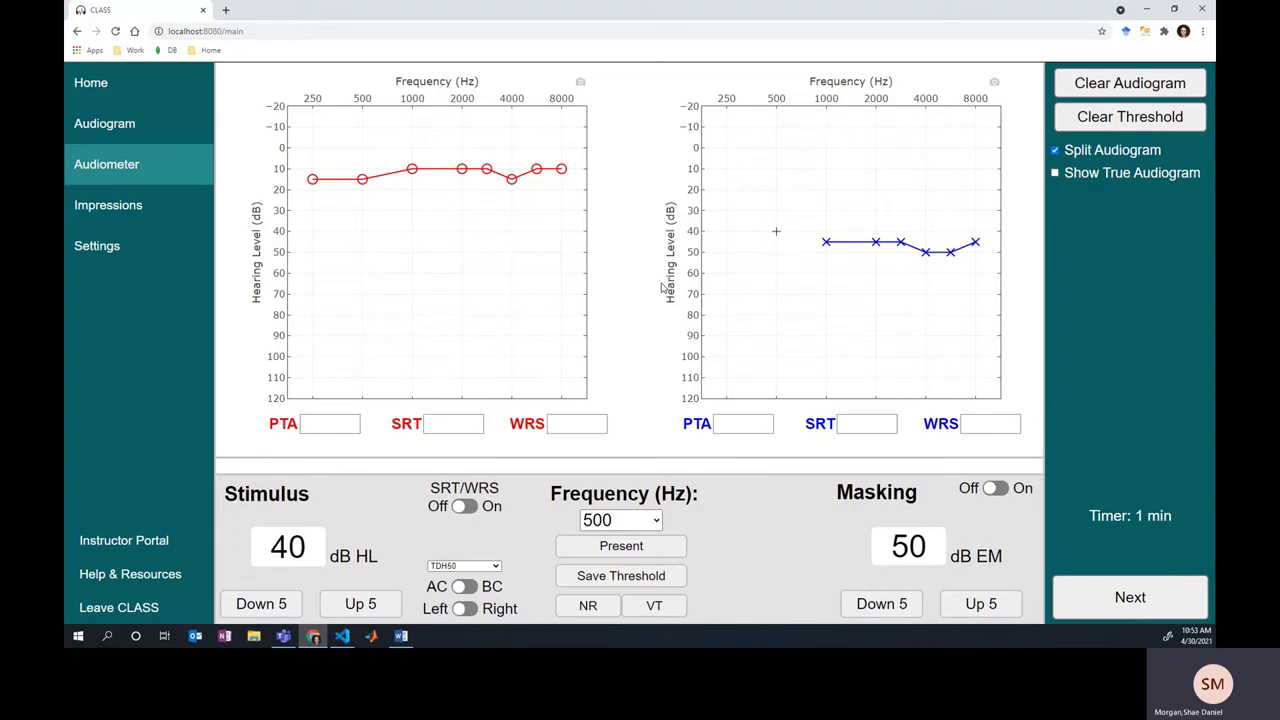
key("Up")
key("space")
key("Return")
Step: Present left-ear tones at 250 Hz to bracket the response and save the threshold at 45 dB HL
key("Left")
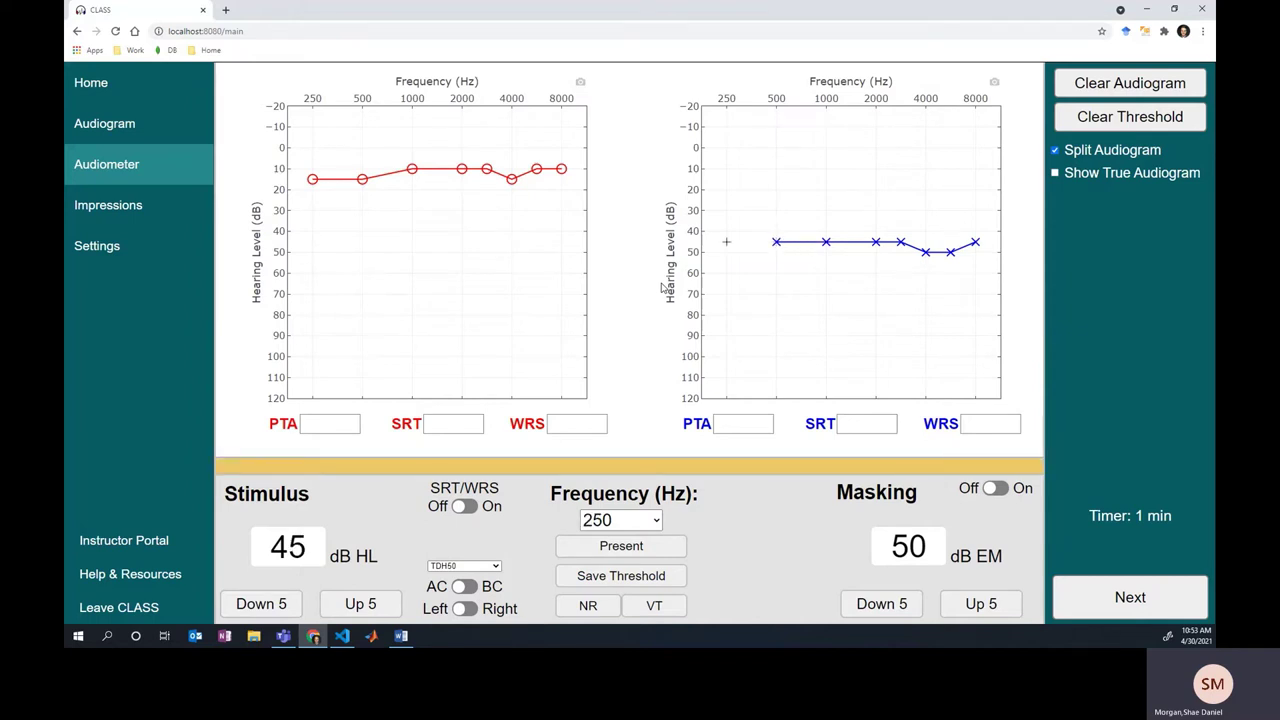
key("Up")
key("space")
key("Down")
key("Down")
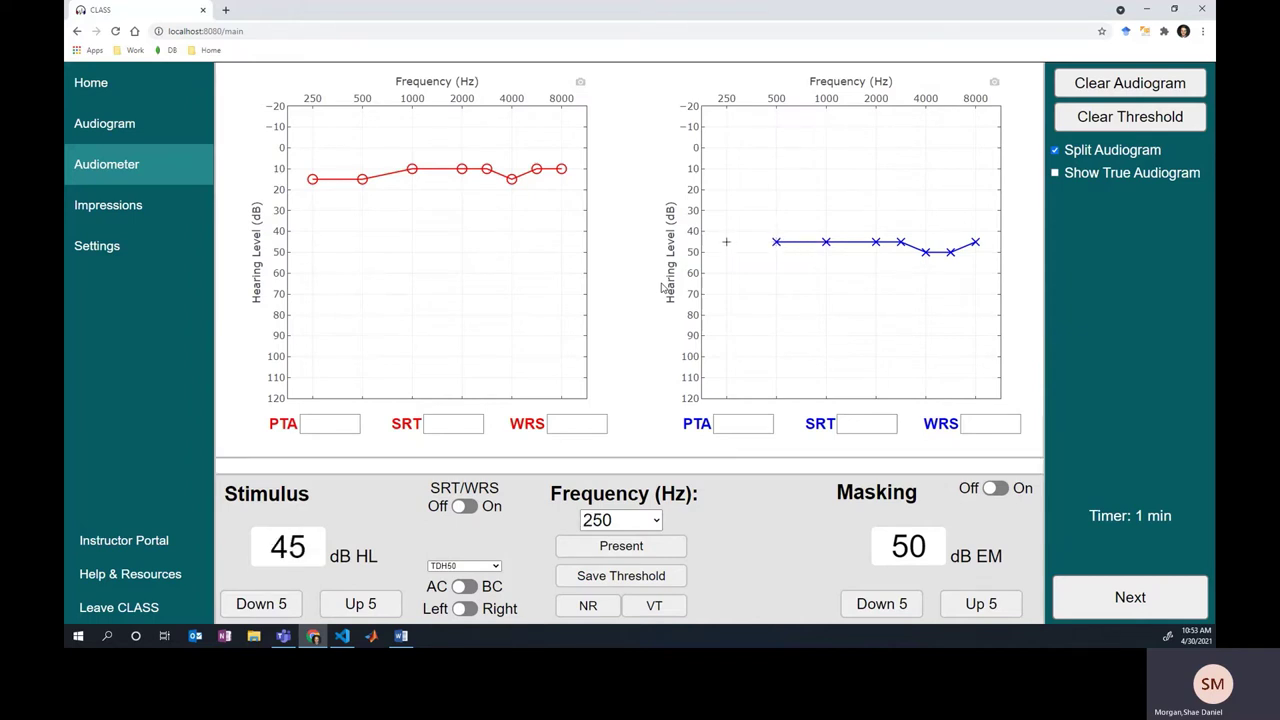
key("Up")
key("space")
key("Return")
key("Down")
key("Down")
key("Up")
key("Up")
key("space")
Step: Switch to right-ear bone conduction at 1000 Hz and 10 dB HL, toggling the split audiogram off and back on
left_click(1056, 150)
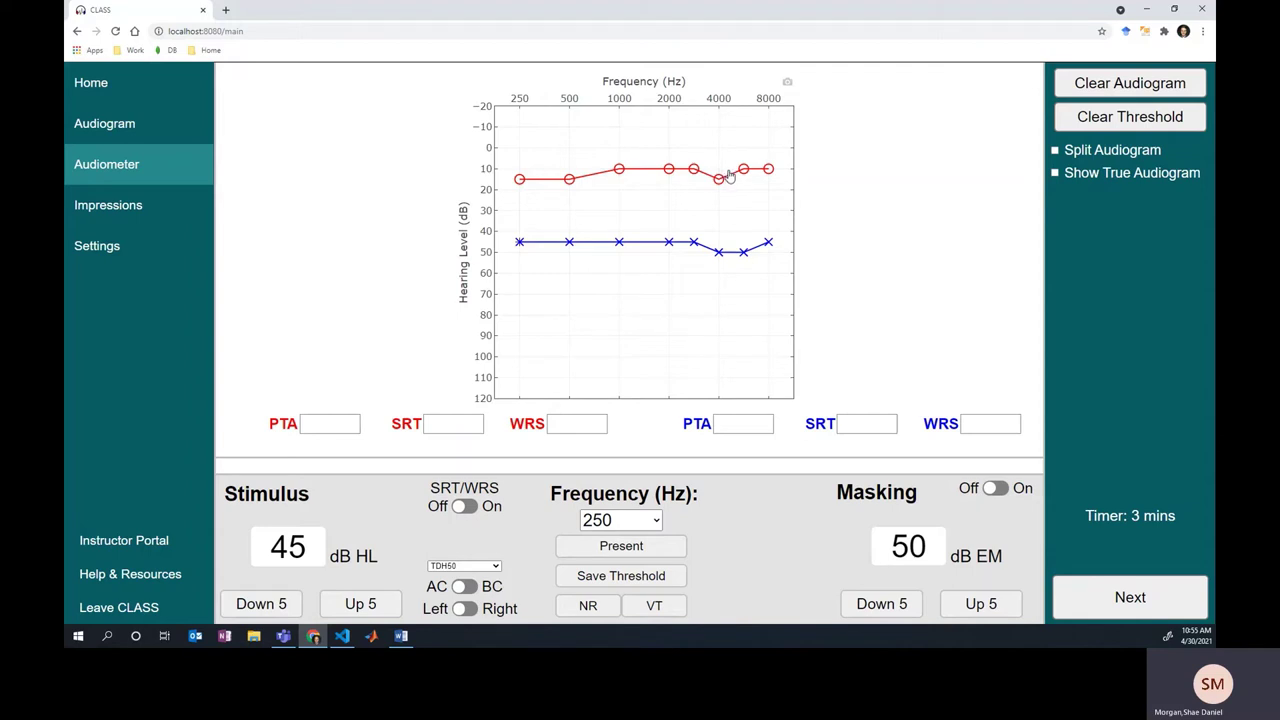
key("b")
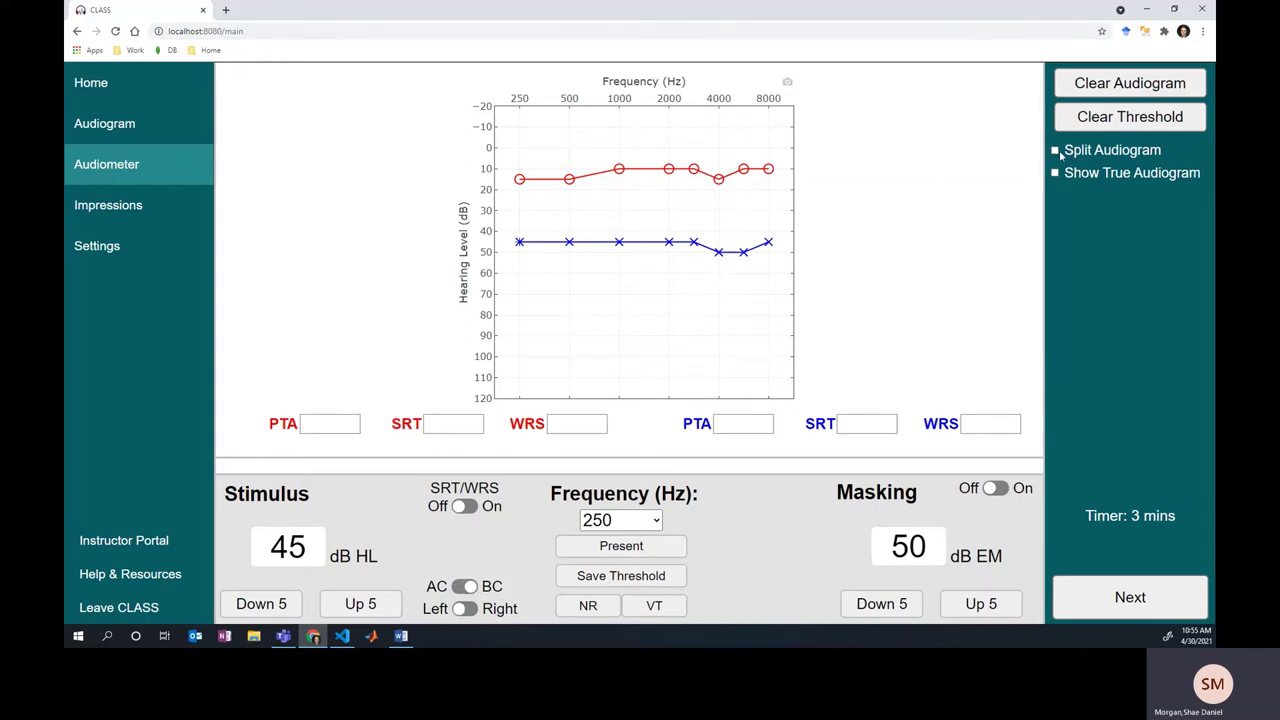
left_click(1055, 150)
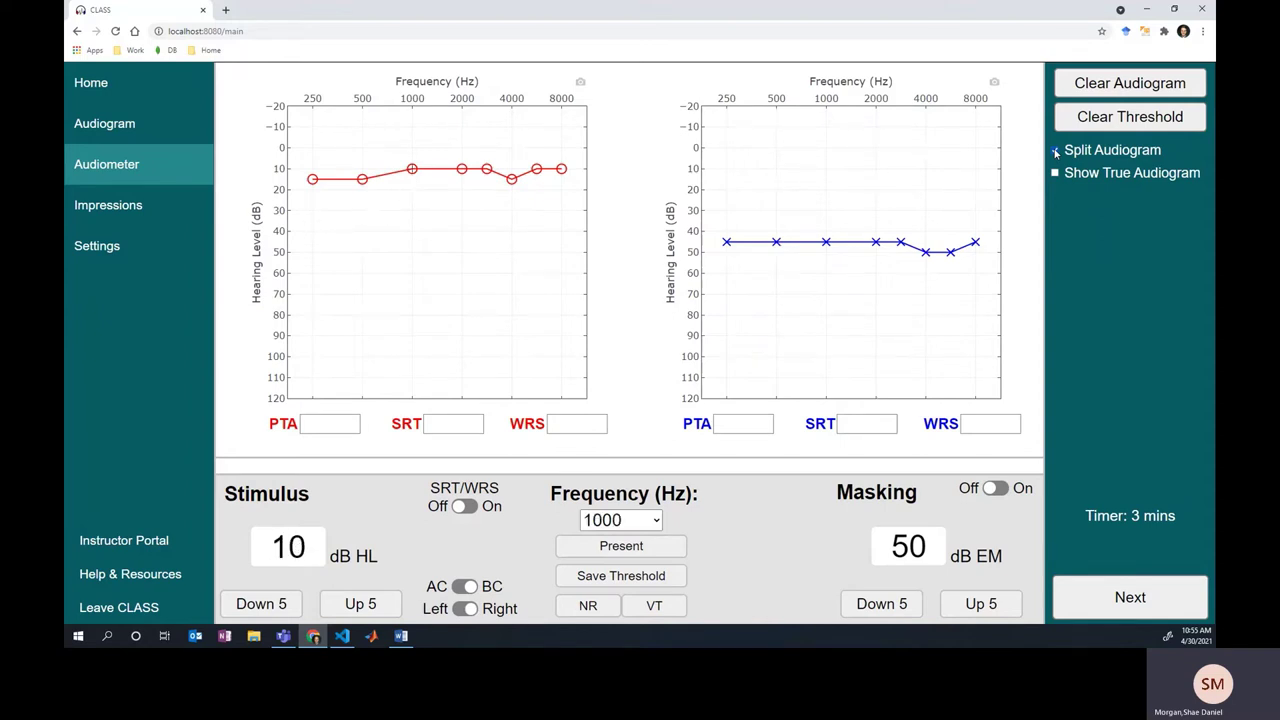
Step: Present right-ear bone-conduction tones at 1000 Hz and save the threshold at 5 dB HL
key("Up")
key("Up")
key("space")
key("s")
Step: Bracket the right-ear bone-conduction response at 2000 Hz and save the threshold at 5 dB HL
key("Right")
key("Down")
key("Up")
key("Up")
key("Down")
key("Down")
key("Up")
key("Down")
key("Up")
Step: Test right-ear bone conduction at 3000 Hz and save the threshold at 5 dB HL
key("Right")
key("Up")
key("Up")
key("Down")
key("Down")
key("Down")
key("Down")
key("Up")
key("Up")
key("space")
key("s")
Step: Bracket the right-ear bone-conduction response at 4000 Hz and save the threshold at 10 dB HL
key("Right")
key("Up")
key("Up")
key("Down")
key("Down")
key("Up")
key("s")
Step: Try bracketing the right-ear bone-conduction response at 6000 Hz around 5 to 10 dB HL
key("Right")
key("Down")
key("Down")
key("Up")
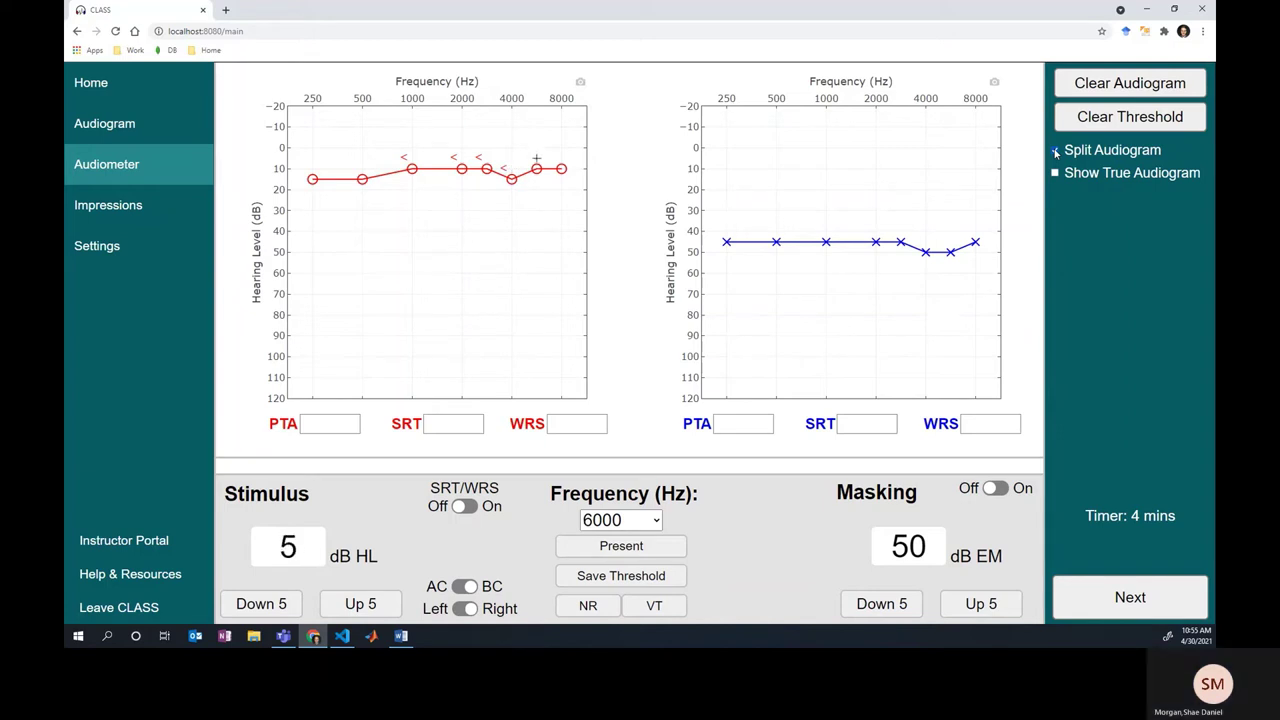
key("Up")
Step: Bracket the right-ear bone-conduction response at 500 Hz and save the threshold at 10 dB HL
key("Left")
key("Left")
key("Left")
key("Left")
key("Left")
key("Left")
key("Left")
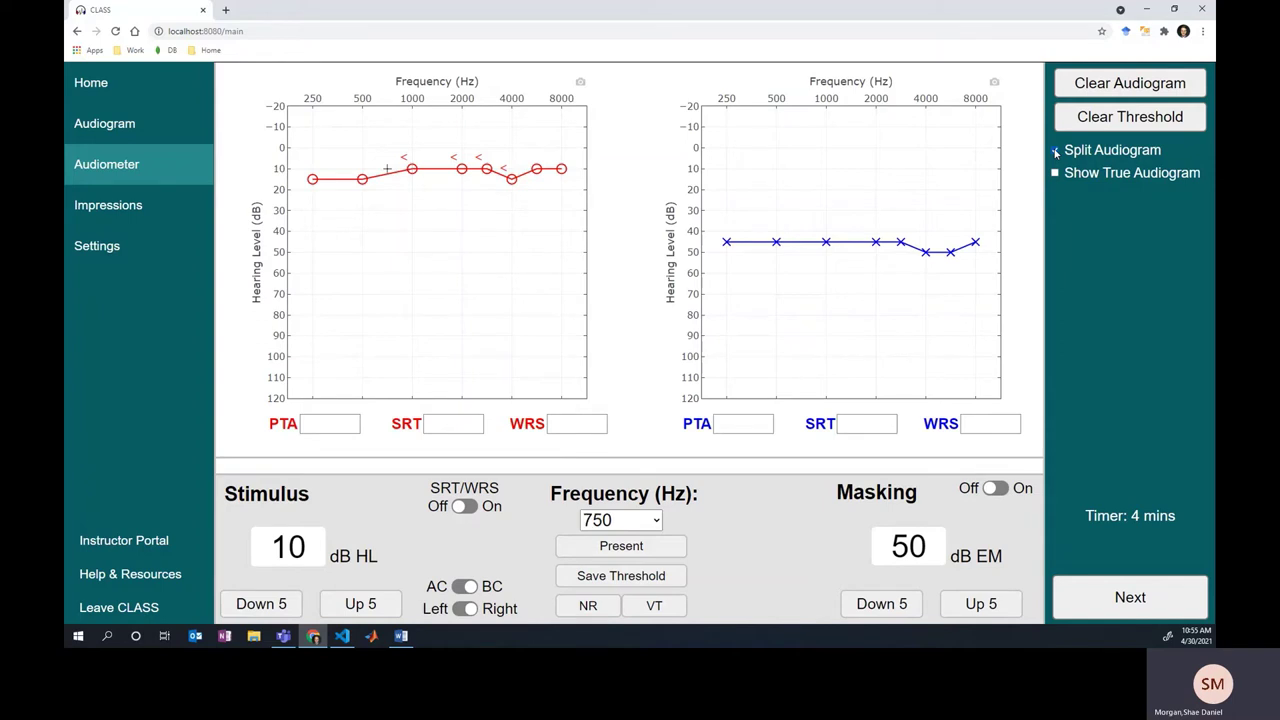
key("Up")
key("Up")
key("Down")
key("Down")
key("Down")
key("Down")
key("Up")
key("Up")
key("space")
key("s")
Step: Save left-ear bone-conduction thresholds of 10 dB HL at 500 Hz and 5 dB HL at 1000 Hz
key("l")
key("Return")
key("Right")
key("Right")
key("Down")
key("Return")
Step: Save left-ear bone-conduction thresholds of 5 dB HL at 2000 Hz and 3000 Hz
key("r")
key("Right")
key("Right")
key("l")
key("Return")
key("r")
key("Right")
key("l")
key("Return")
Step: Save the left-ear bone-conduction threshold at 4000 Hz as 10 dB HL and show both ears on one combined audiogram
key("r")
key("Right")
key("Up")
key("l")
key("r")
left_click(1056, 151)
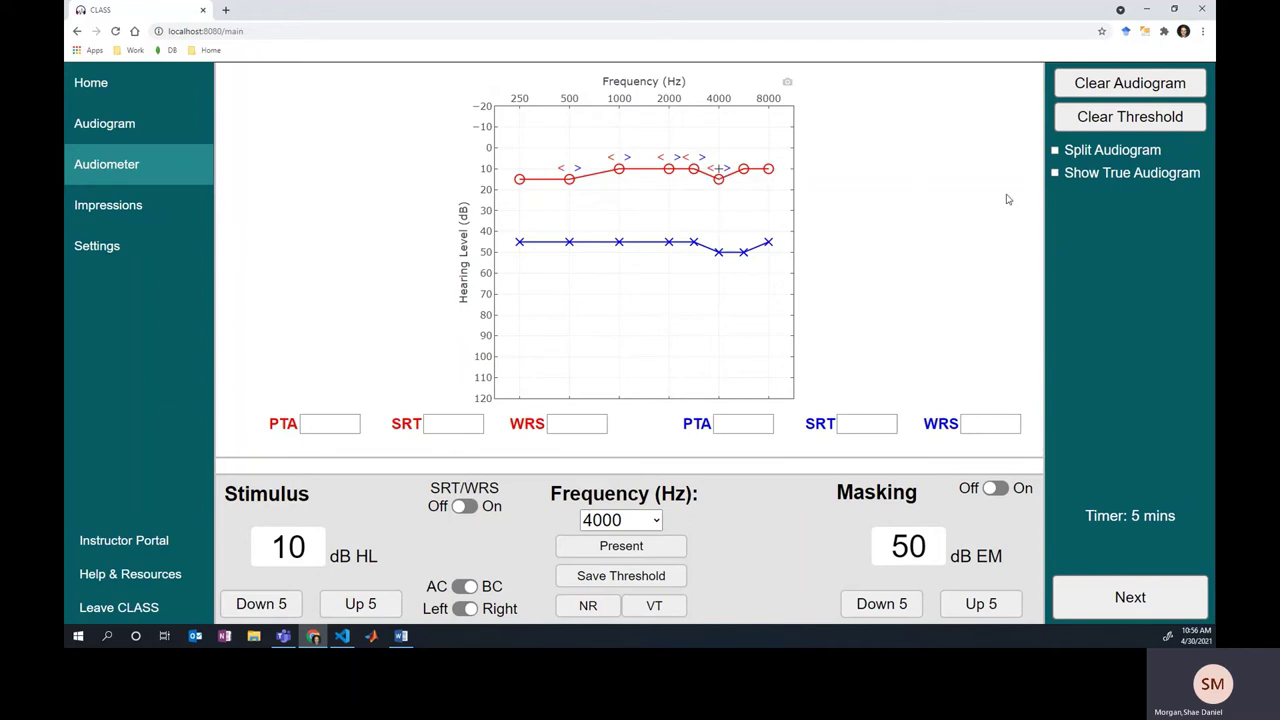
Step: Split the audiogram by ear and set up masked left-ear air conduction at 1000 Hz with masking at 10 dB EM
left_click(1055, 150)
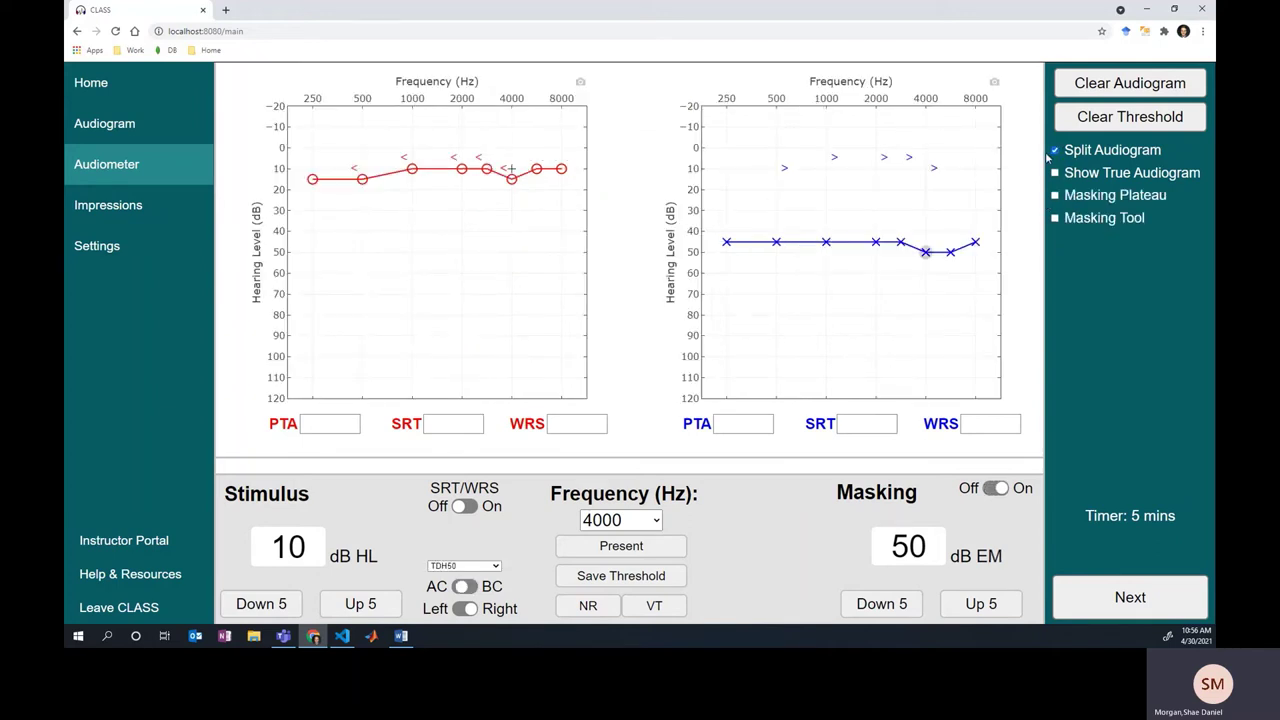
key("l")
key("Left")
key("Left")
key("Left")
key("shift+Up")
key("shift+Up")
key("shift+Up")
key("shift+Up")
key("shift+Up")
key("shift+Up")
key("shift+Up")
key("shift+Up")
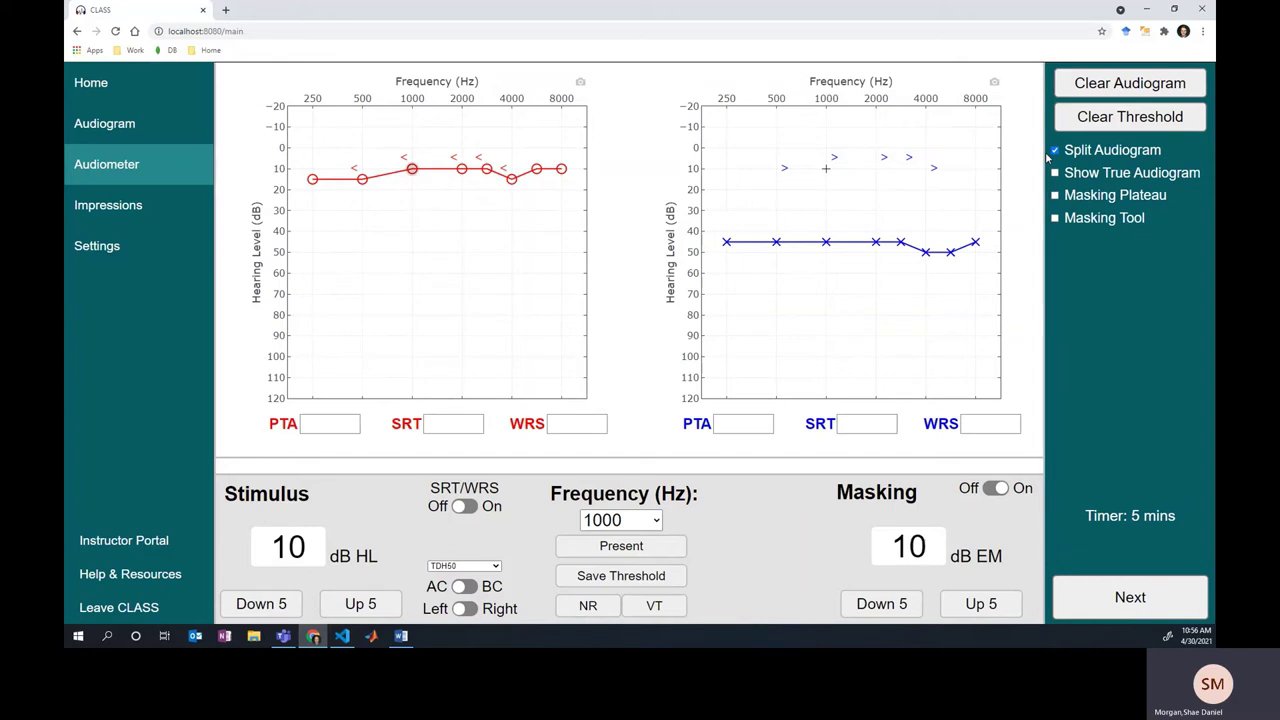
Step: Raise the masking to 20 dB EM and the left-ear stimulus to 45 dB HL at 1000 Hz
key("shift+Up")
key("shift+Up")
key("Up")
key("Up")
key("Up")
key("Up")
key("Up")
key("Up")
key("Up")
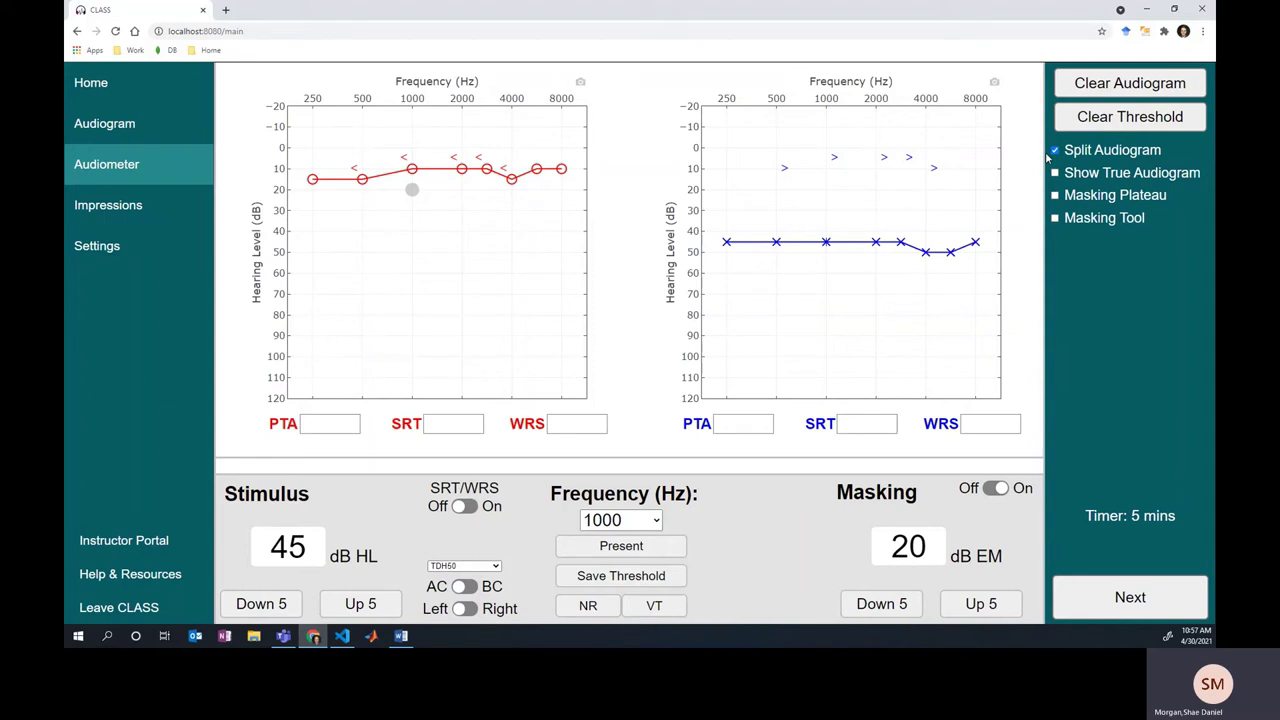
Step: Raise the 1000 Hz stimulus to 60 dB HL, test it with masking up to 35 dB EM, and save the masked left-ear threshold
key("Up")
key("Up")
key("Up")
key("space")
key("shift+Up")
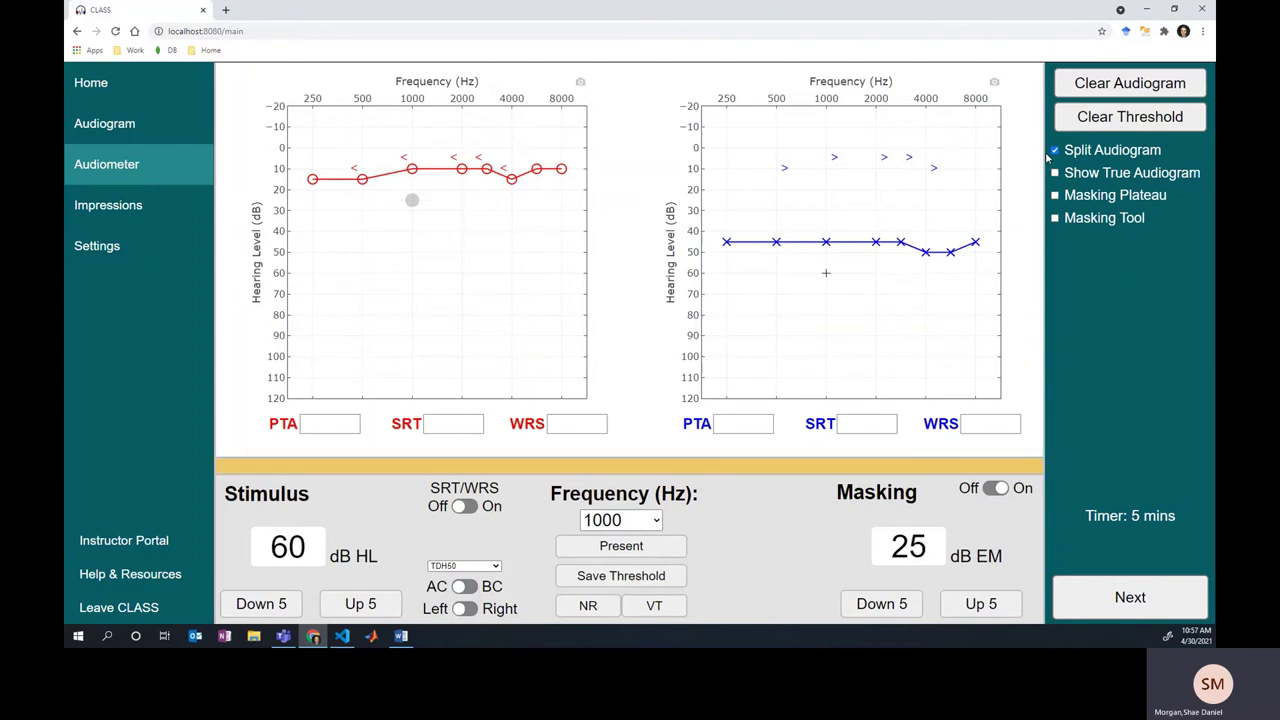
key("shift+Up")
key("shift+Up")
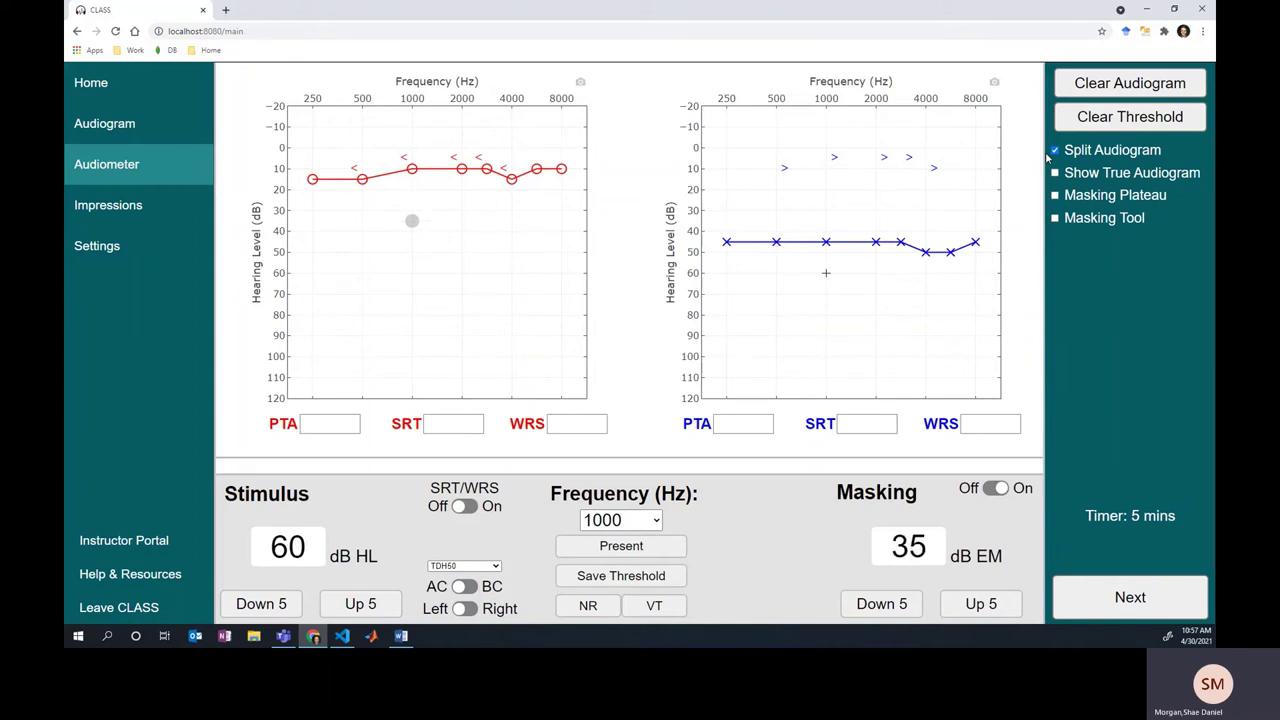
key("space")
key("s")
Step: Switch to 2000 Hz and reset the left-ear stimulus to 45 dB HL and the masking to 10 dB EM
key("Right")
key("Down")
key("Down")
key("Down")
key("shift+Down")
key("shift+Down")
key("shift+Down")
key("shift+Down")
key("shift+Down")
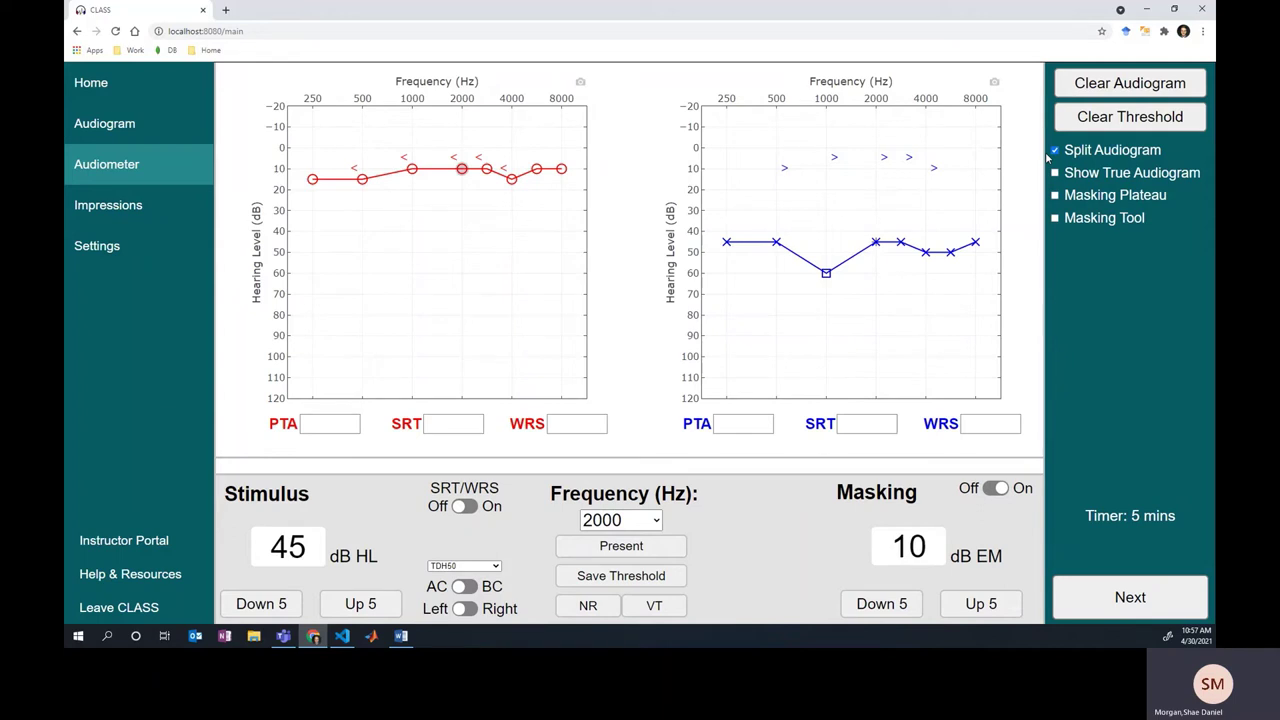
Step: Test the masked left-ear response at 2000 Hz, raising the stimulus to 60 dB HL and the masking to 30 dB EM
key("shift+Up")
key("shift+Up")
key("Up")
key("Up")
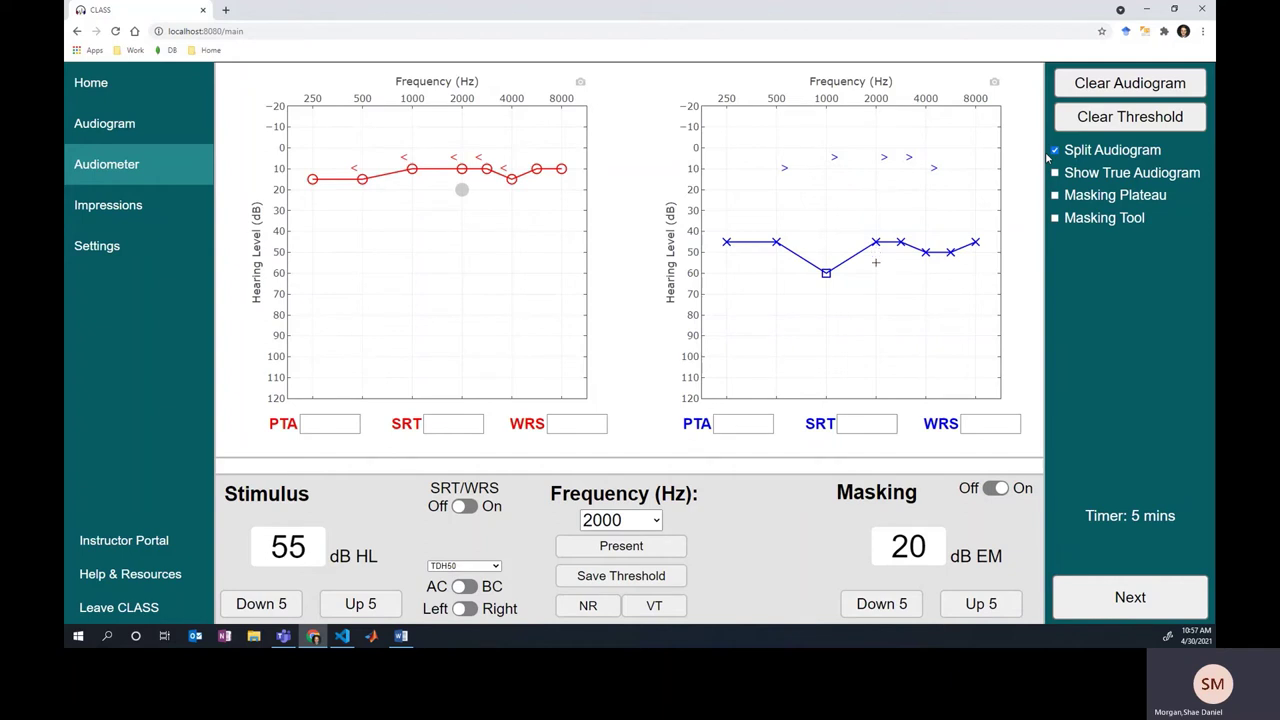
key("Up")
key("space")
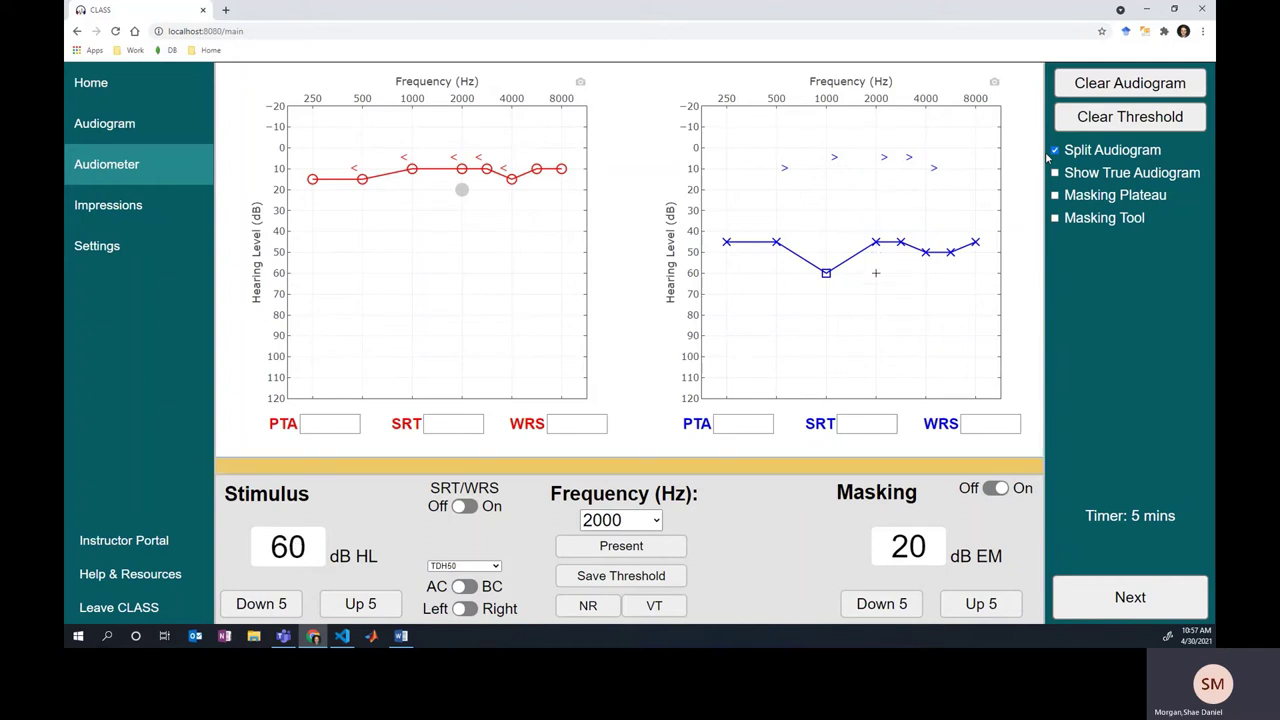
key("shift+Up")
key("Right")
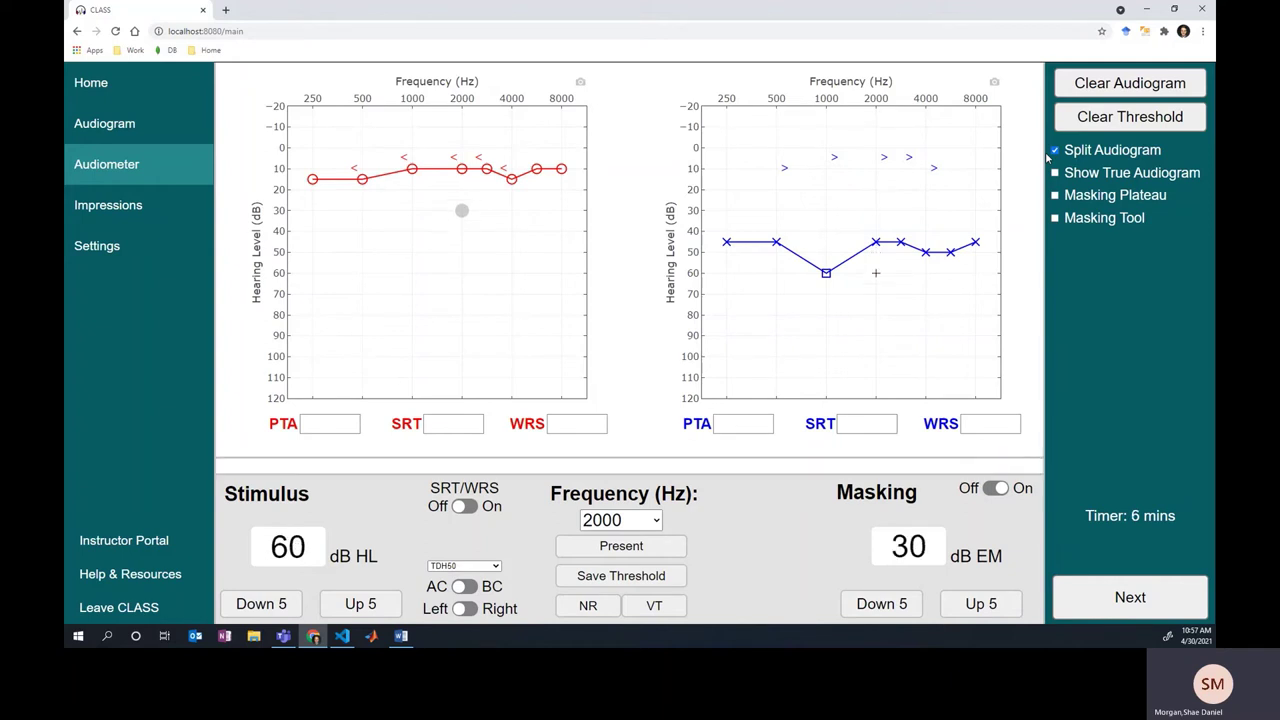
Step: Continue the 2000 Hz masking plateau search up to a 70 dB HL stimulus with 35 dB EM masking
key("Down")
key("Up")
key("Up")
key("Down")
key("Left")
key("Left")
key("Left")
key("Right")
key("Down")
key("Down")
key("Up")
key("Up")
key("shift+Up")
key("Up")
key("Right")
key("Up")
key("Right")
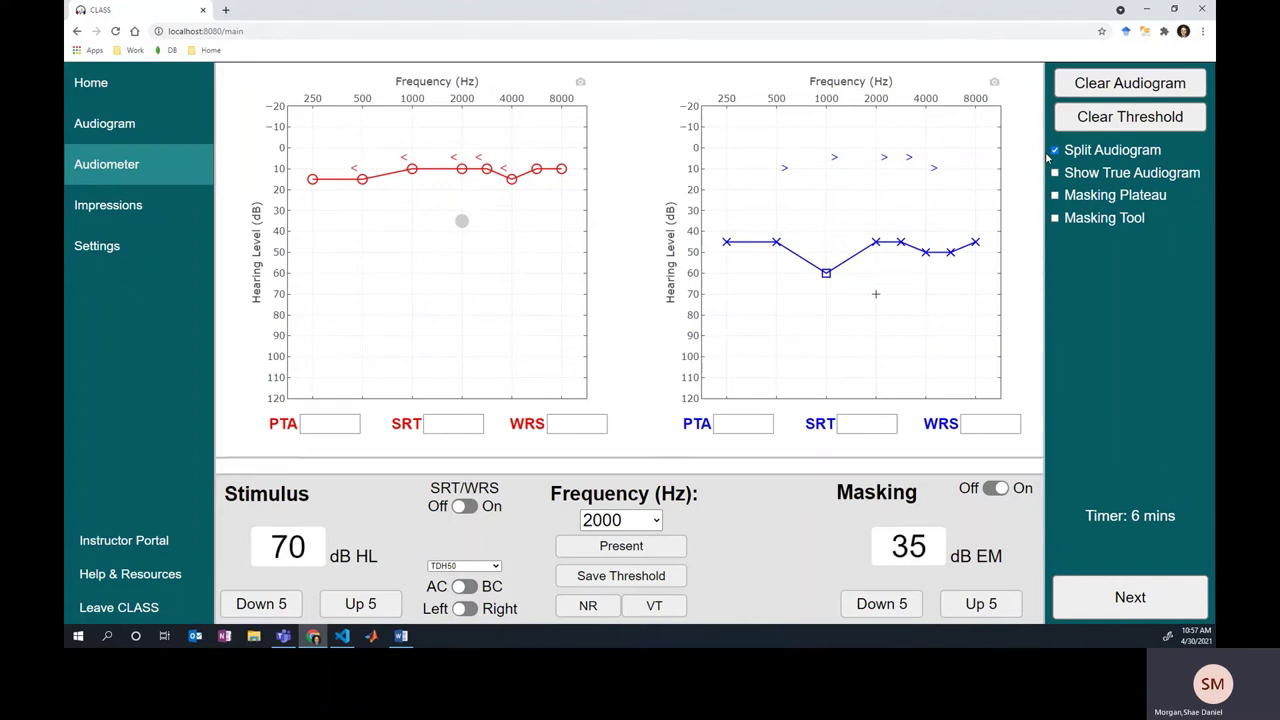
Step: Raise the 2000 Hz stimulus to 80 dB HL and the masking to 55 dB EM, and save the masked left-ear threshold
key("Up")
key("Right")
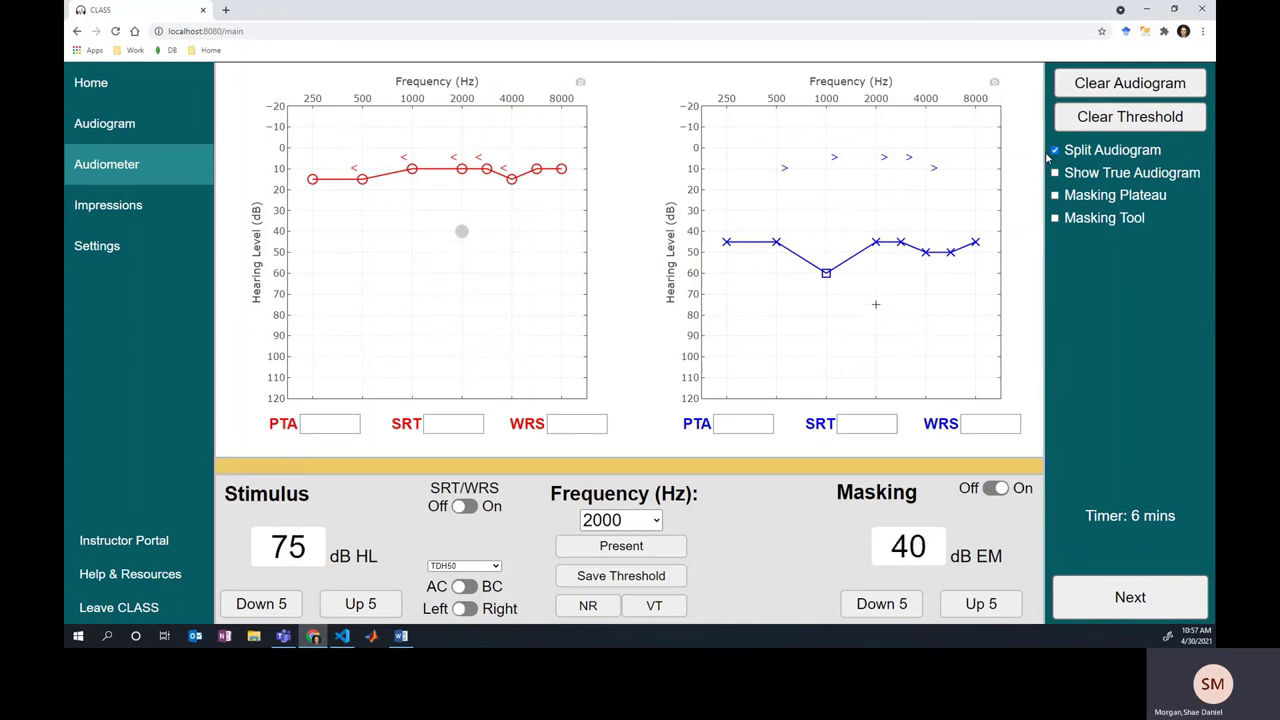
key("Up")
key("Right")
key("Right")
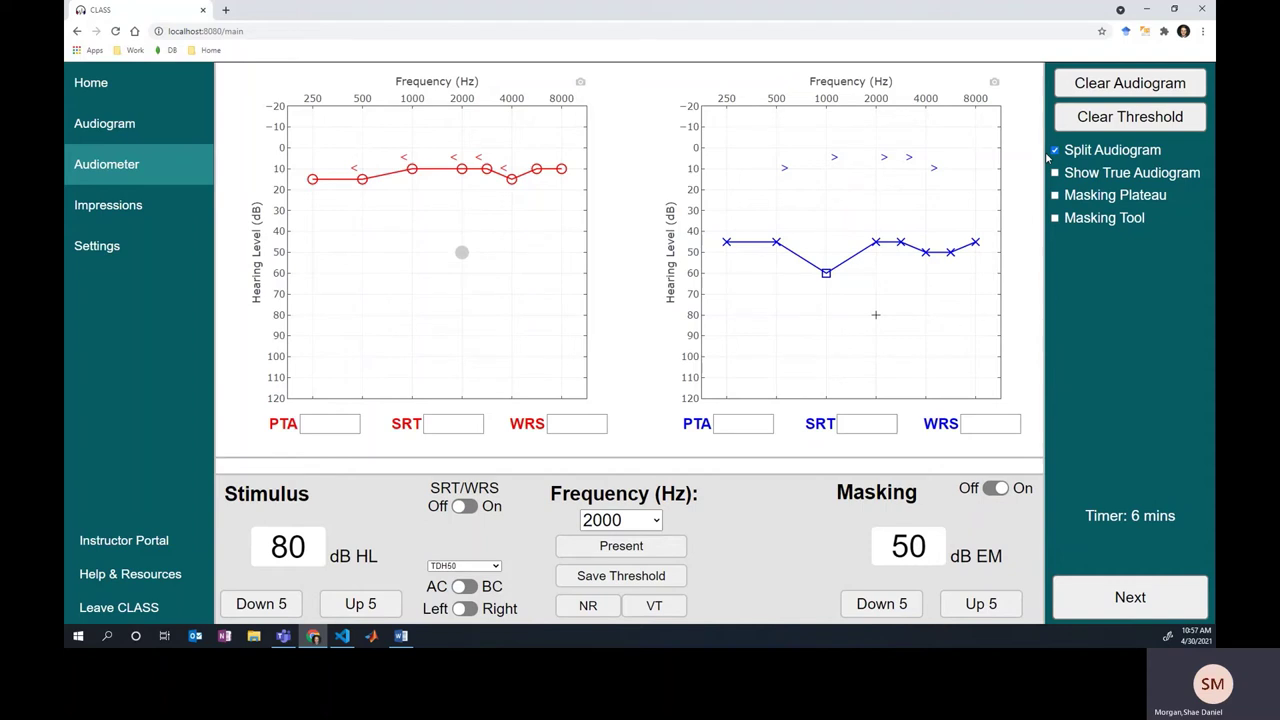
key("Right")
key("s")
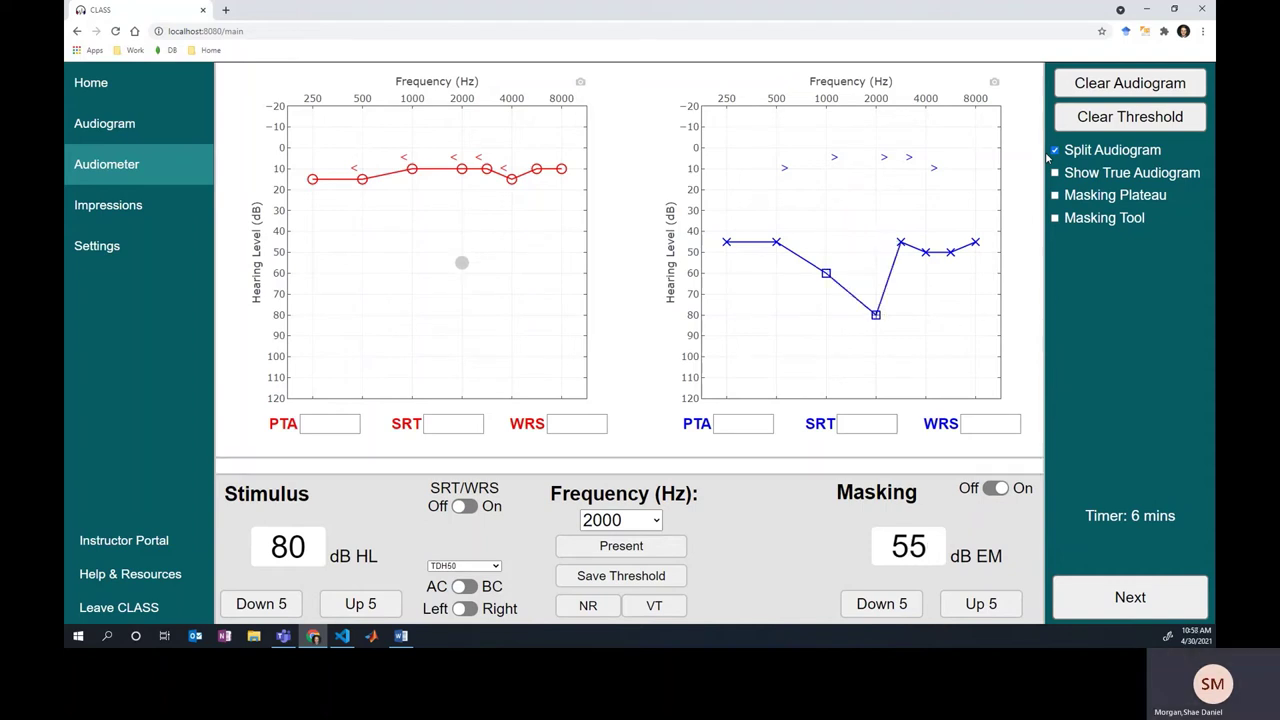
Step: Switch to 3000 Hz and lower the left-ear stimulus to 45 dB HL and the masking to 10 dB EM
key("Right")
key("Down")
key("Down")
key("Down")
key("Down")
key("Down")
key("Down")
key("Down")
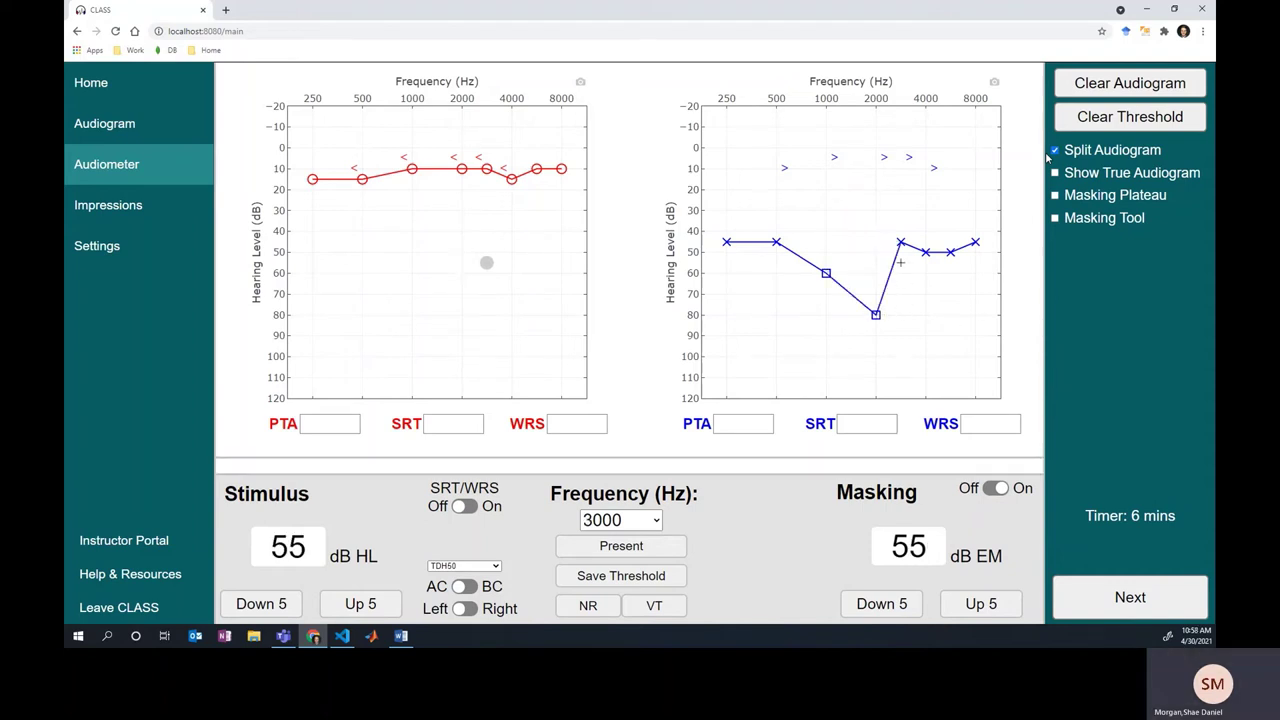
key("Left")
key("Left")
key("Left")
key("Left")
key("Left")
key("Left")
key("Left")
key("Left")
key("Left")
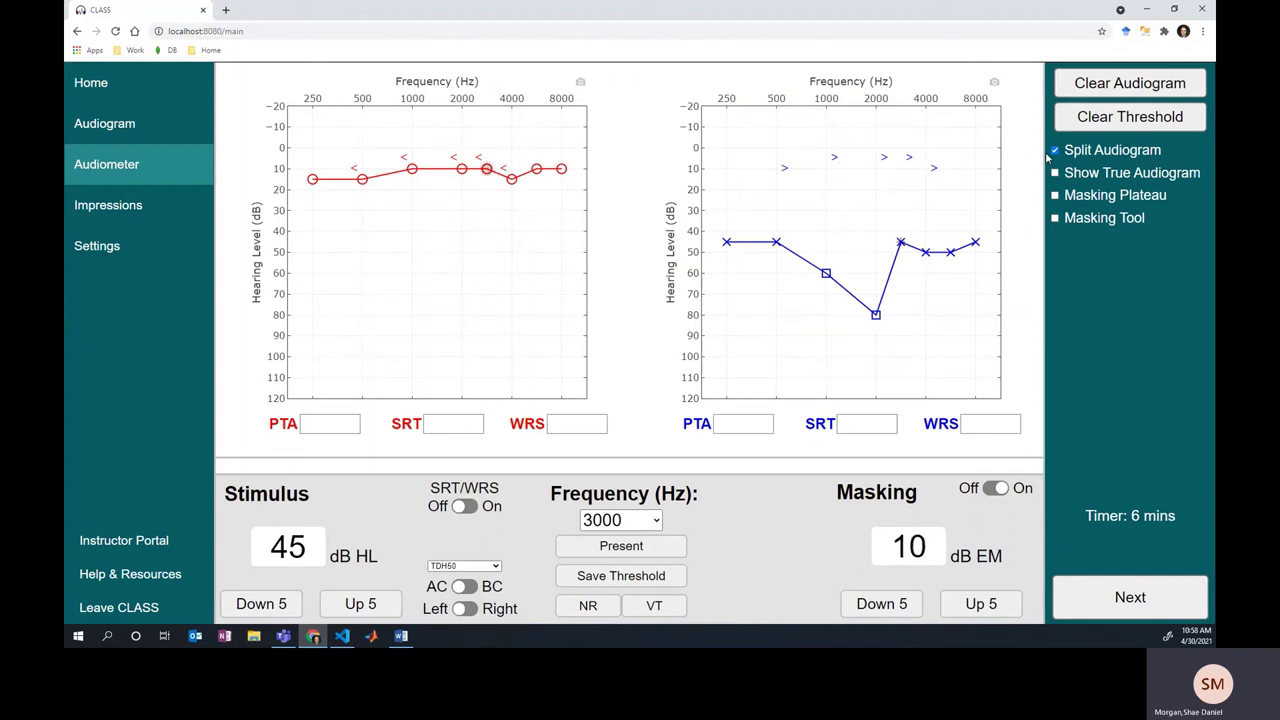
Step: Test the masked left-ear response at 3000 Hz, raising the stimulus to 70 dB HL and the masking to 30 dB EM
key("Right")
key("Right")
key("Up")
key("Up")
key("Up")
key("shift+Up")
key("Up")
key("Page_Up")
key("Up")
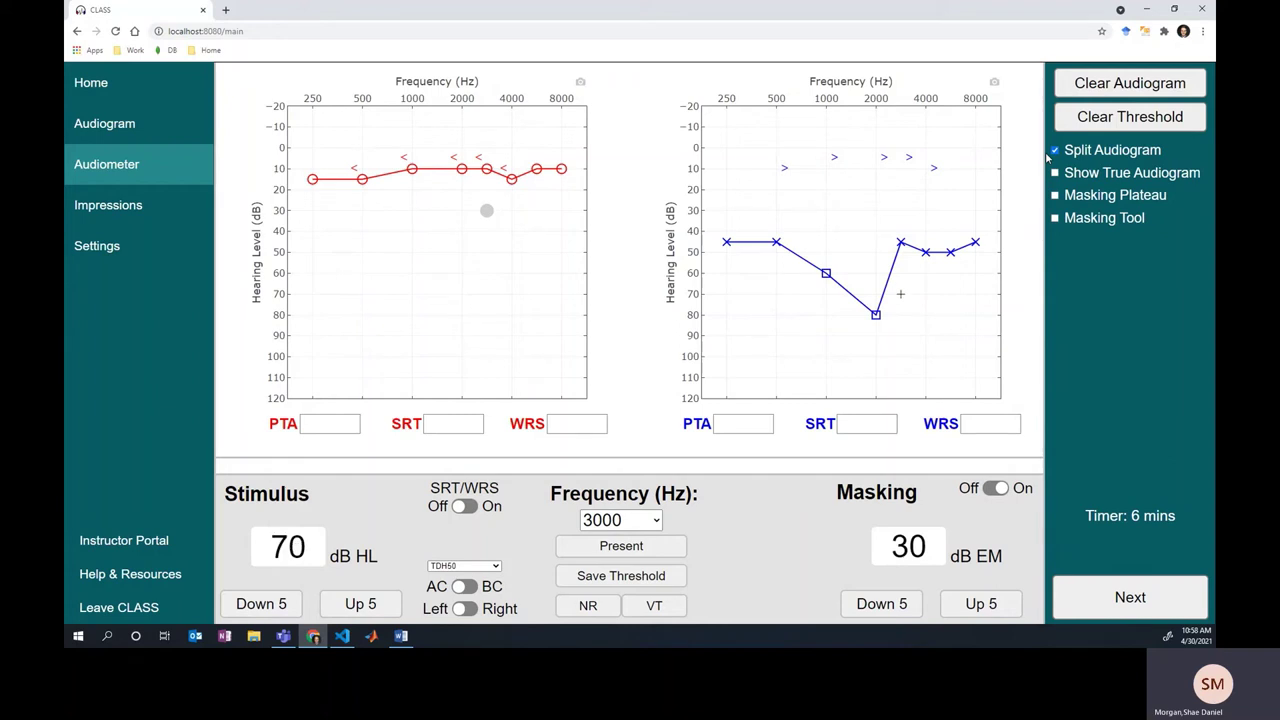
Step: Raise the 3000 Hz stimulus to 85 dB HL and the masking to 60 dB EM, and save the masked left-ear threshold
key("Page_Up")
key("Up")
key("Page_Up")
key("Up")
key("Page_Up")
key("Up")
key("Page_Up")
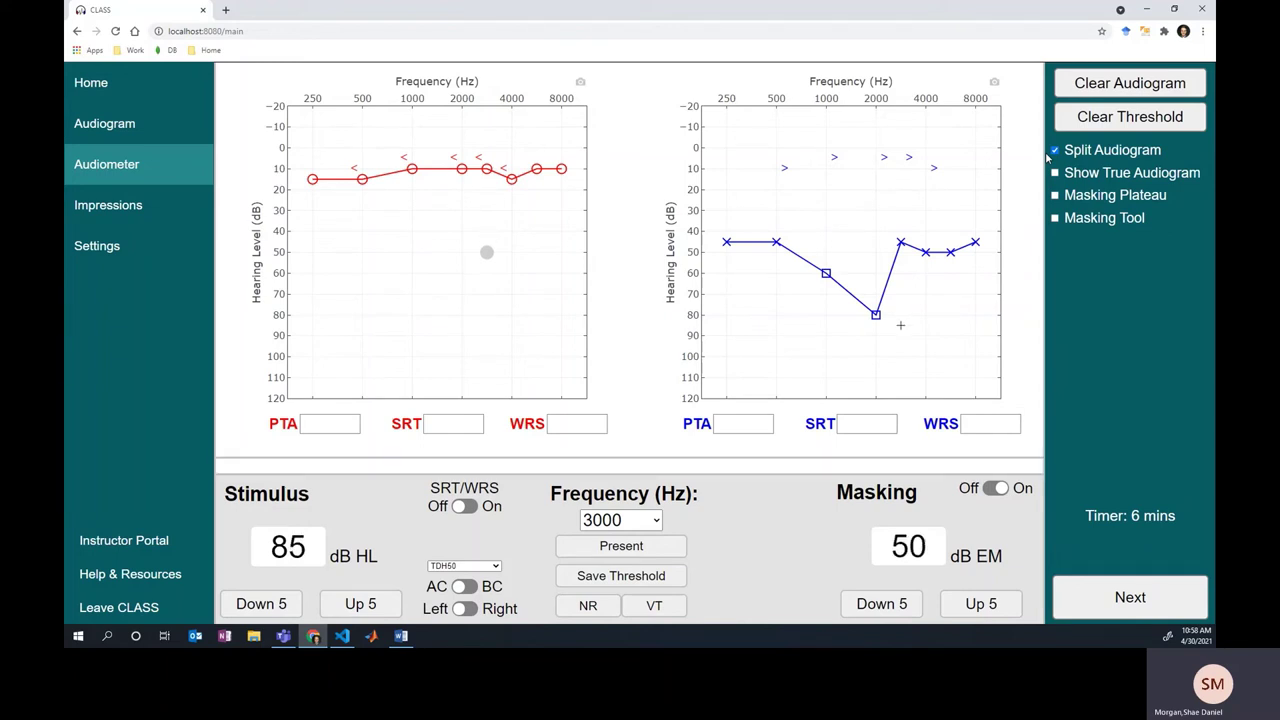
key("Page_Up")
key("Page_Up")
key("space")
key("Return")
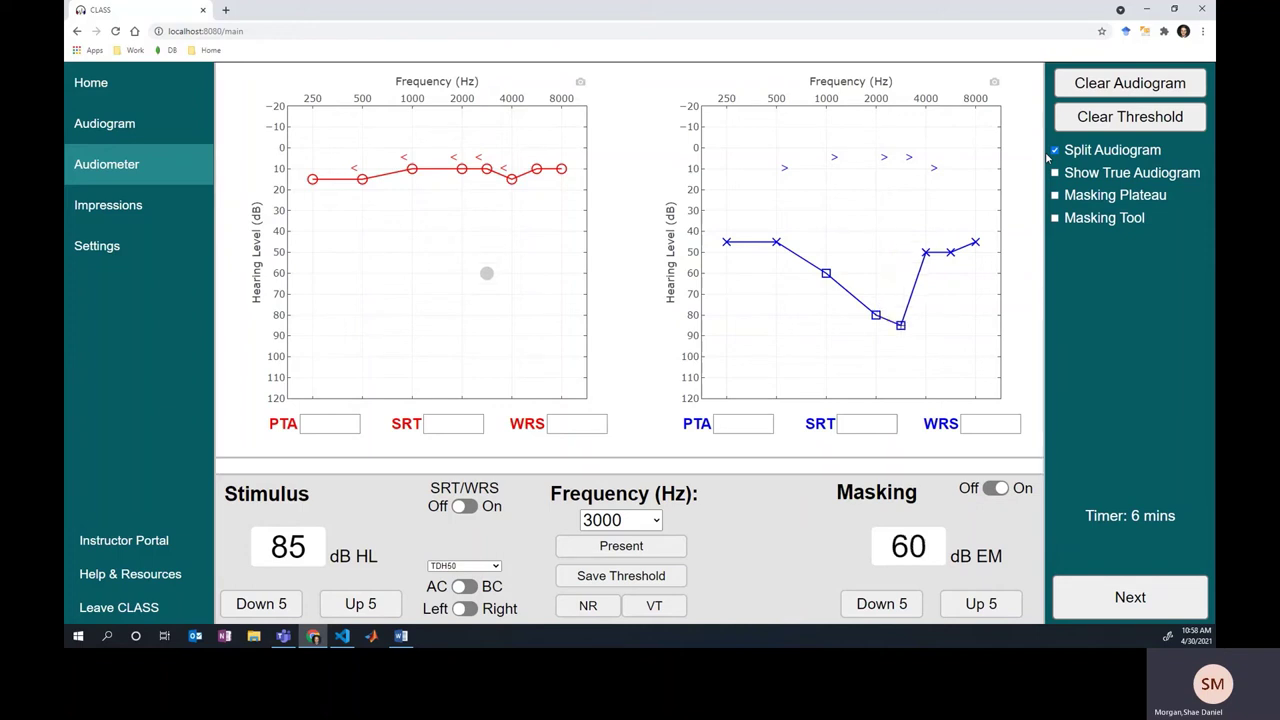
Step: Switch the test frequency to 4000 Hz and lower the left-ear stimulus to 50 dB HL
key("Right")
key("Down")
key("Down")
key("Down")
key("Down")
key("Down")
key("Down")
key("Down")
Step: Lower the masking level for the 4000 Hz left-ear test to 40 dB EM
key("shift+Down")
key("shift+Down")
key("shift+Down")
key("shift+Down")
key("shift+Down")
key("shift+Down")
key("shift+Down")
key("shift+Down")
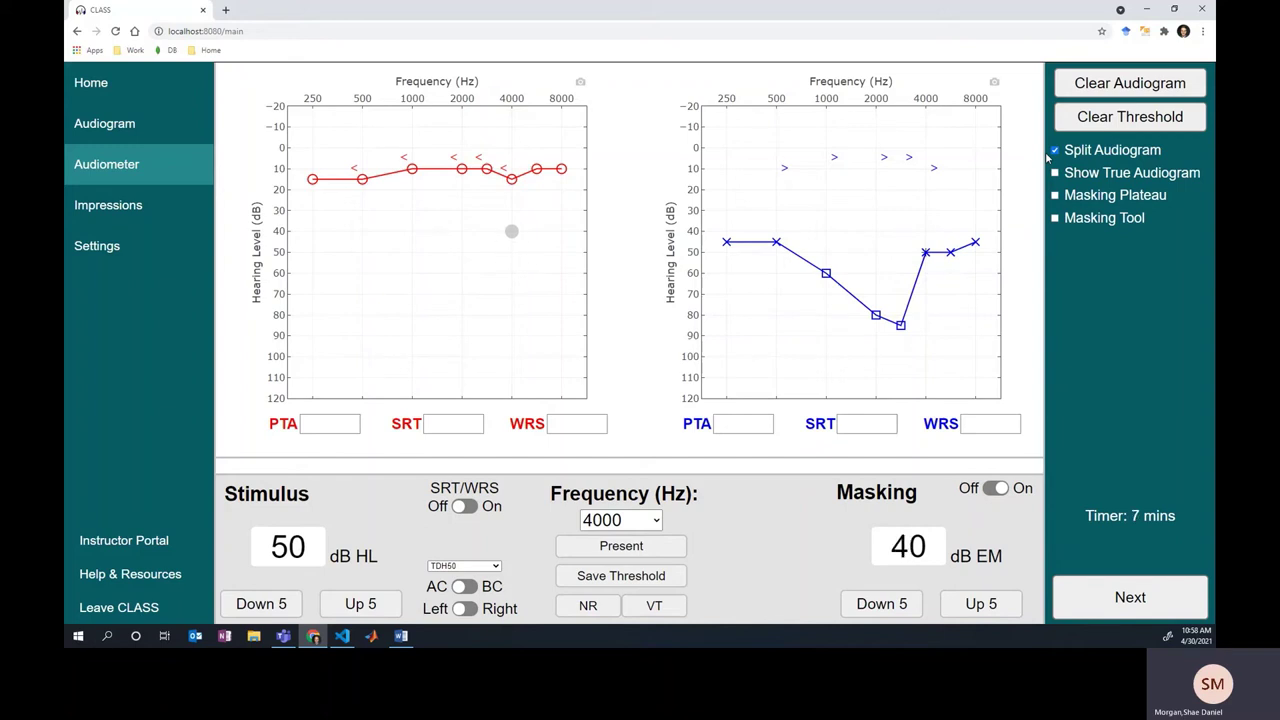